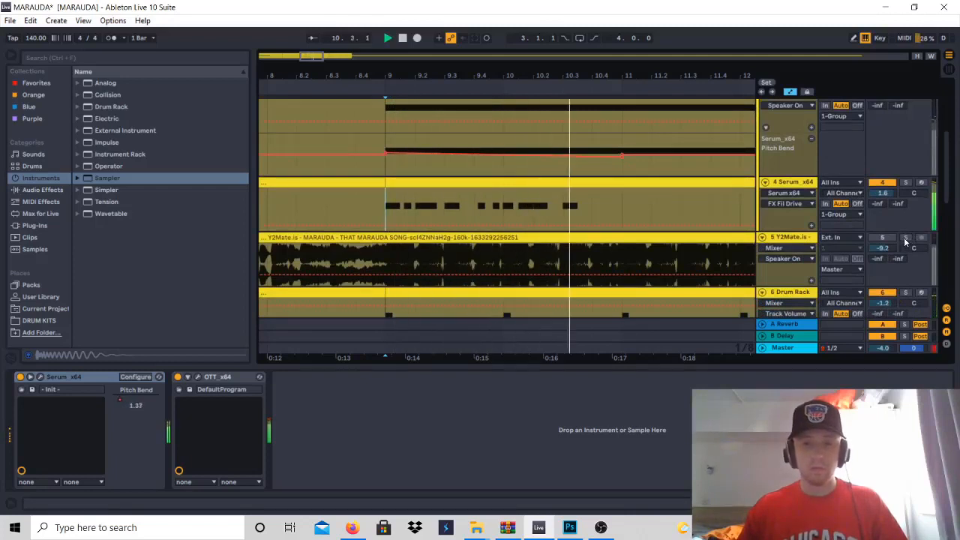
Compare the project's mix with the MARAUDA reference track by toggling the reference's solo and playing from bar 9.
left_click(907, 239)
key("space")
key("space")
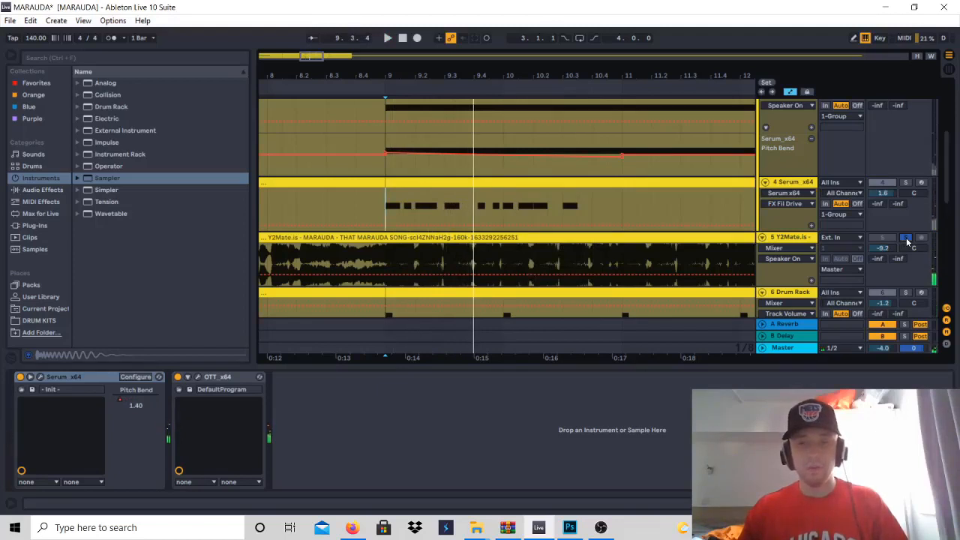
key("space")
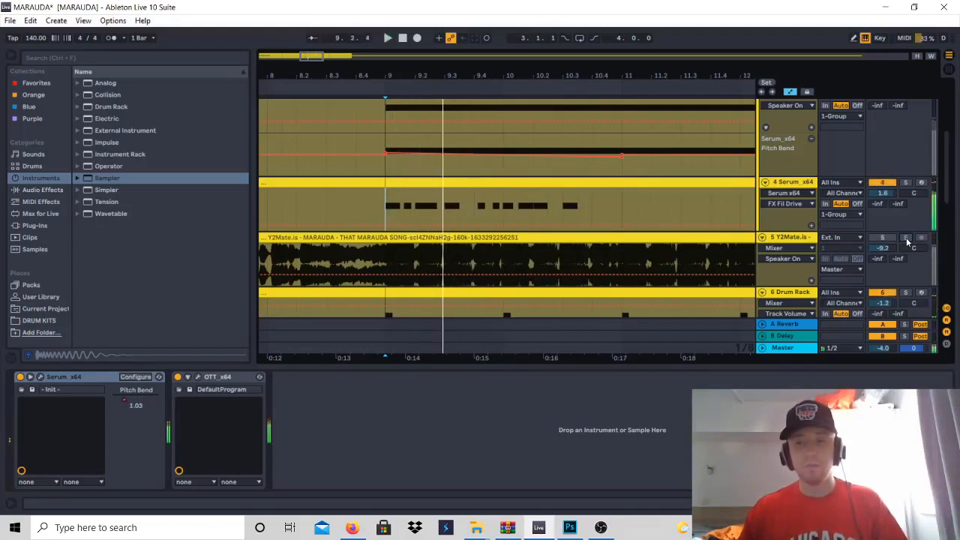
key("space")
key("space")
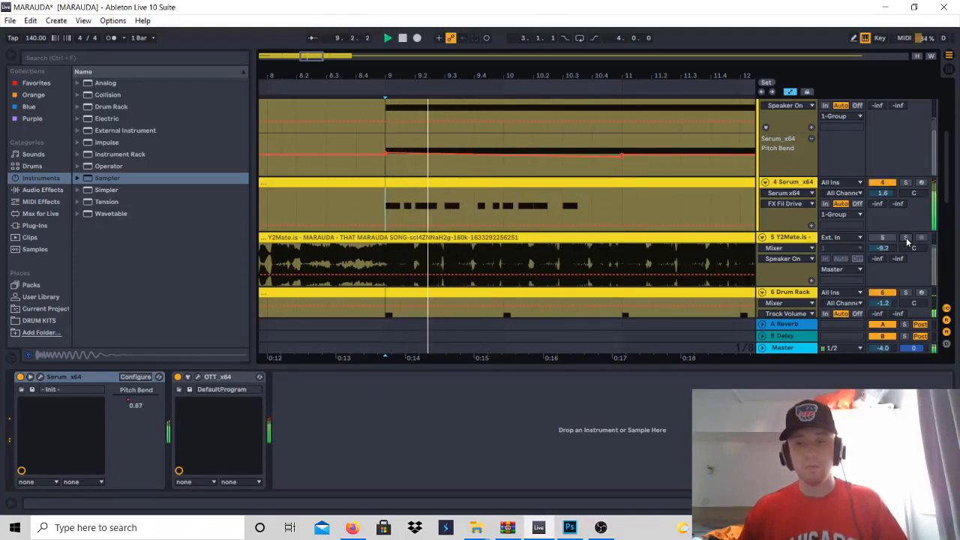
left_click(906, 239)
key("space")
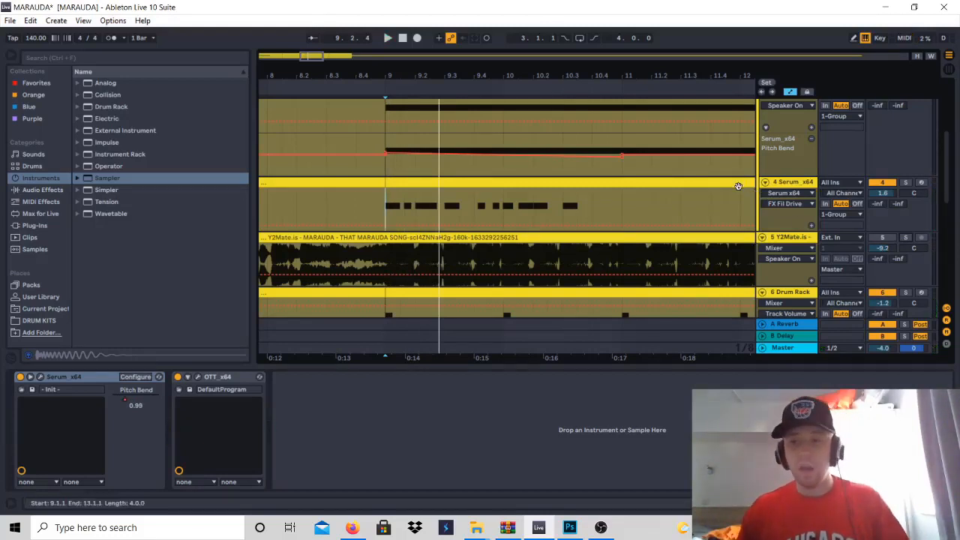
Solo the fourth Serum track and play its pattern from bar 9.
scroll(670, 177, "up", 4)
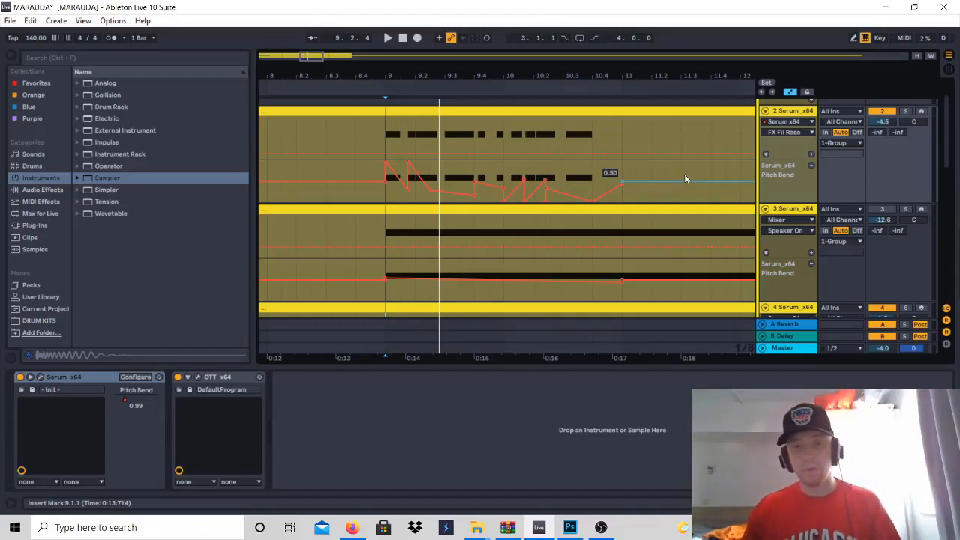
scroll(689, 177, "down", 2)
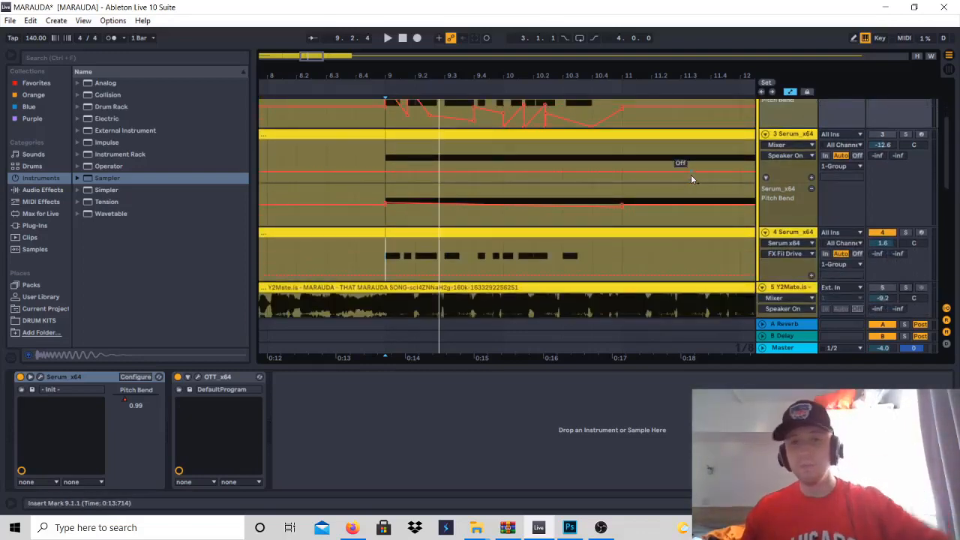
scroll(691, 177, "down", 3)
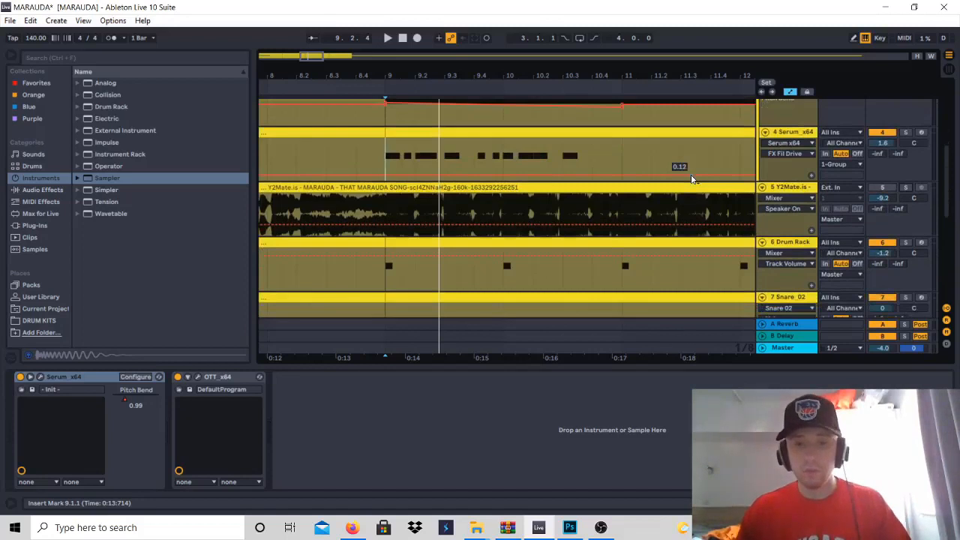
scroll(692, 178, "up", 4)
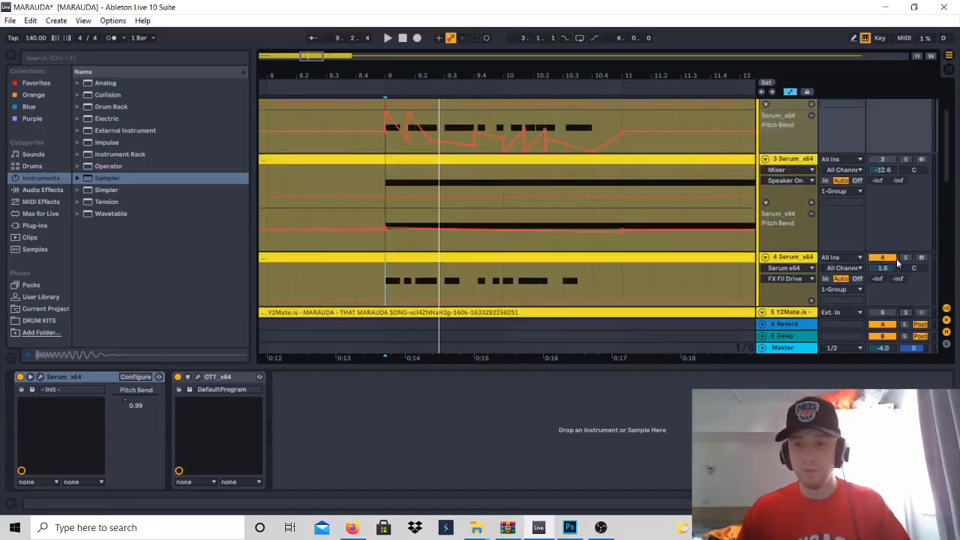
left_click(906, 257)
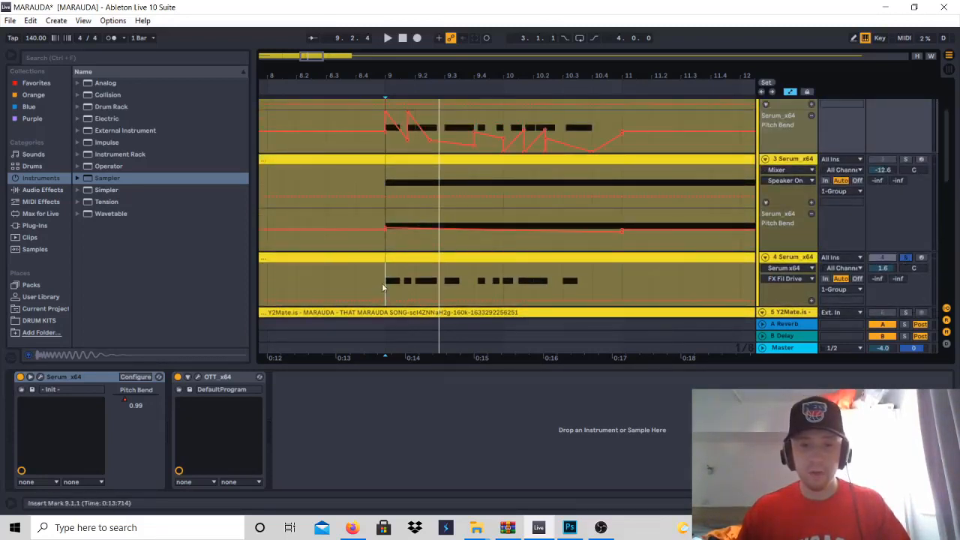
left_click(382, 282)
key("space")
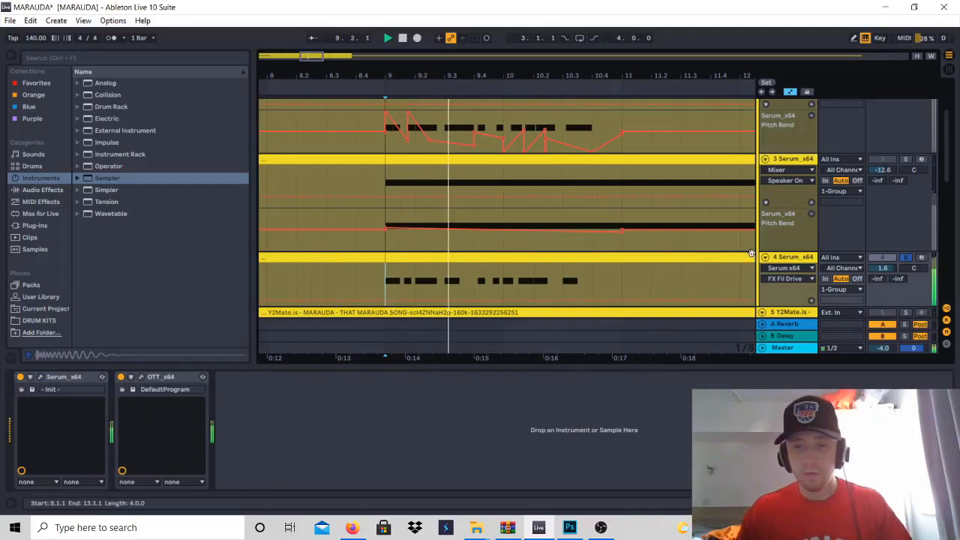
Solo the second Serum track and play its pitch-bent pattern from bar 9.
scroll(440, 150, "up", 3)
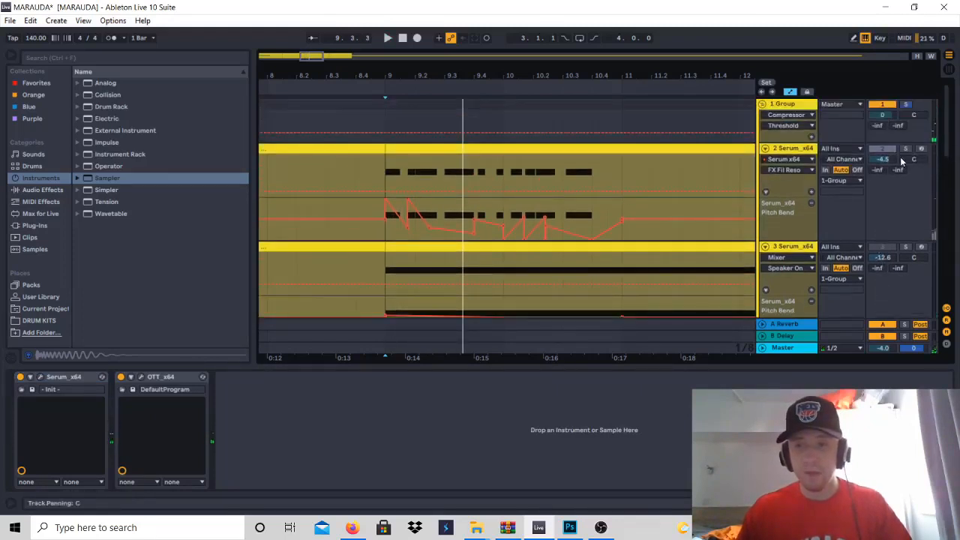
left_click(381, 175)
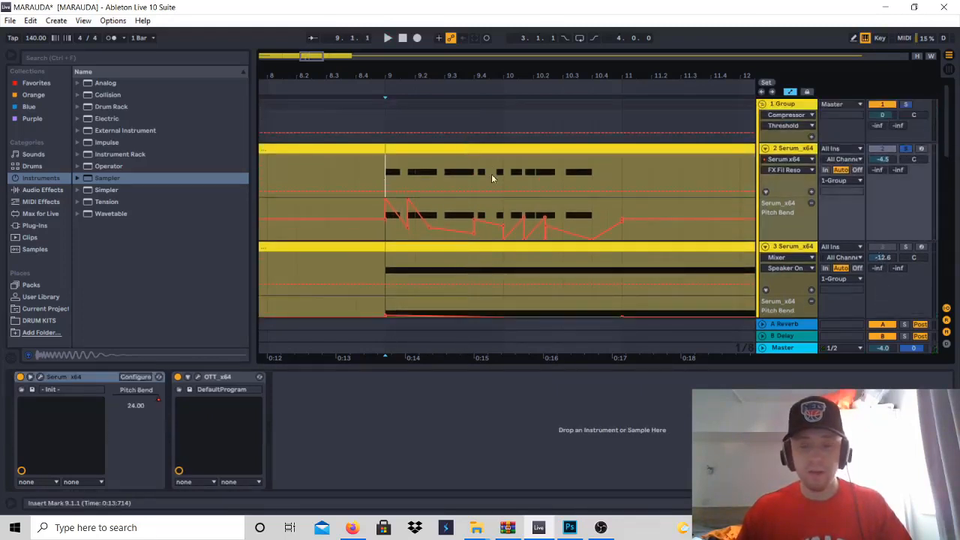
key("space")
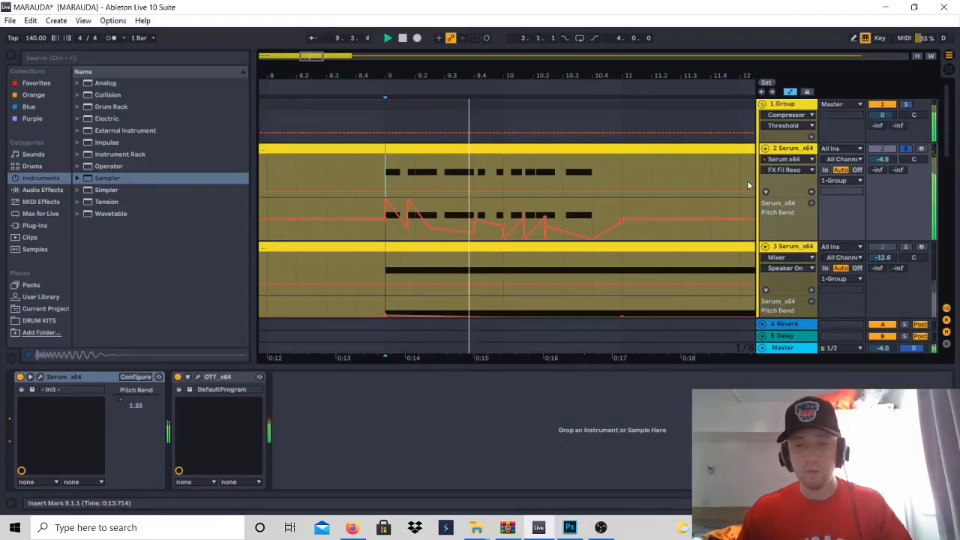
key("space")
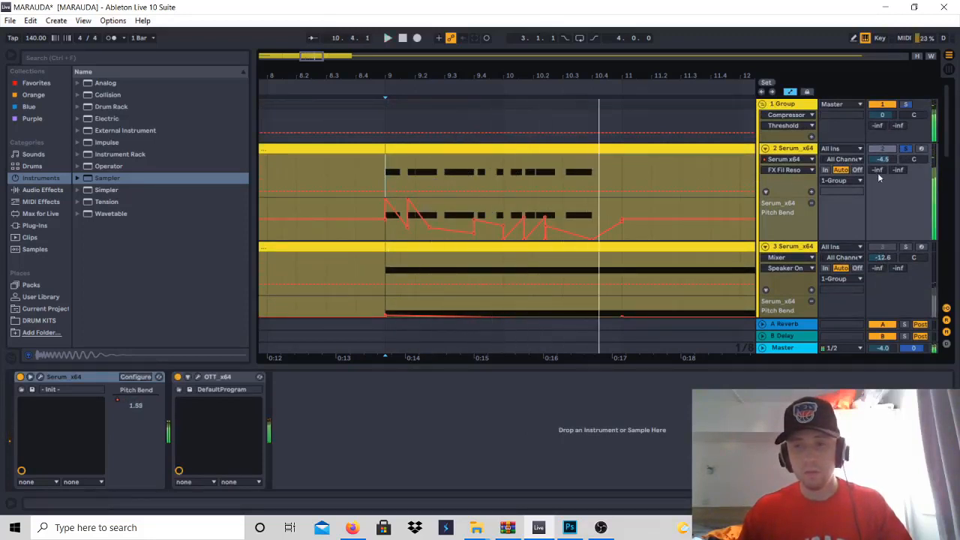
Switch to the Firefox browser and look through the sample packs on the Tentacle Sounds page.
scroll(656, 172, "down", 2)
scroll(656, 172, "down", 1)
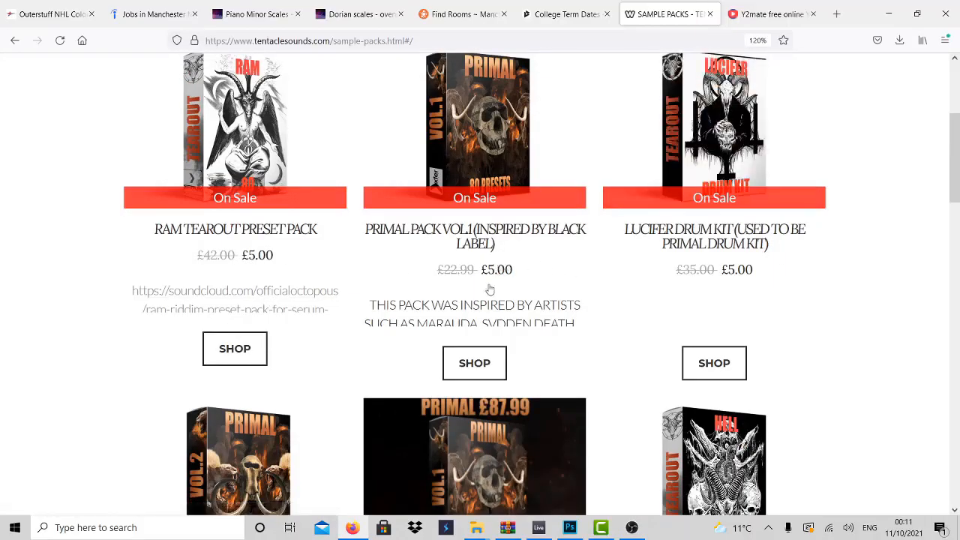
scroll(817, 247, "down", 3)
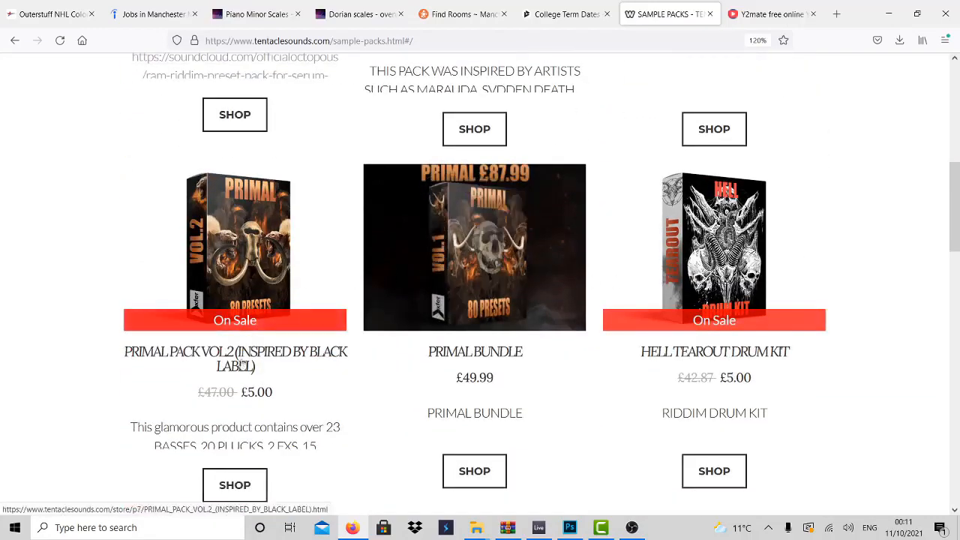
scroll(720, 345, "up", 6)
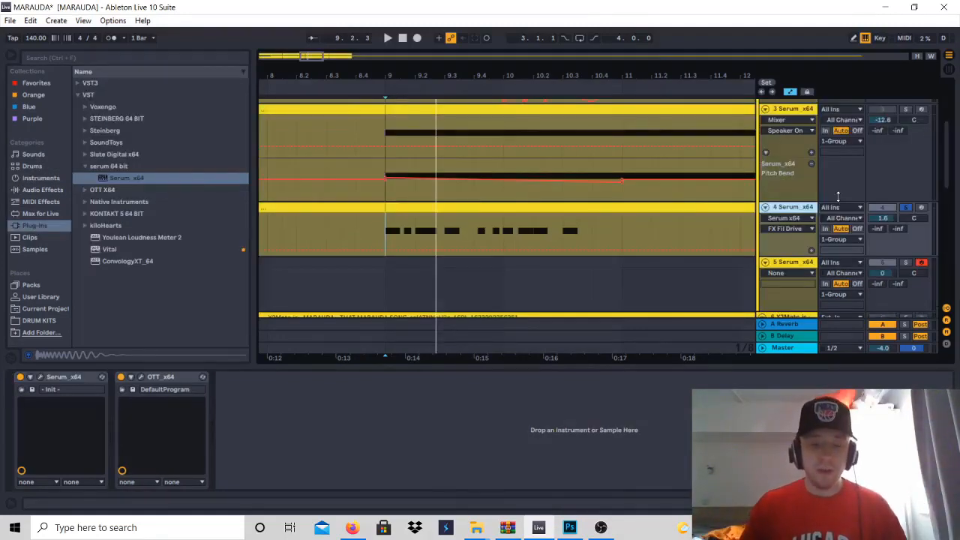
Load Serum on the fifth track and copy the fourth track's MIDI clip from bar 9 onto it at the same position.
key("space")
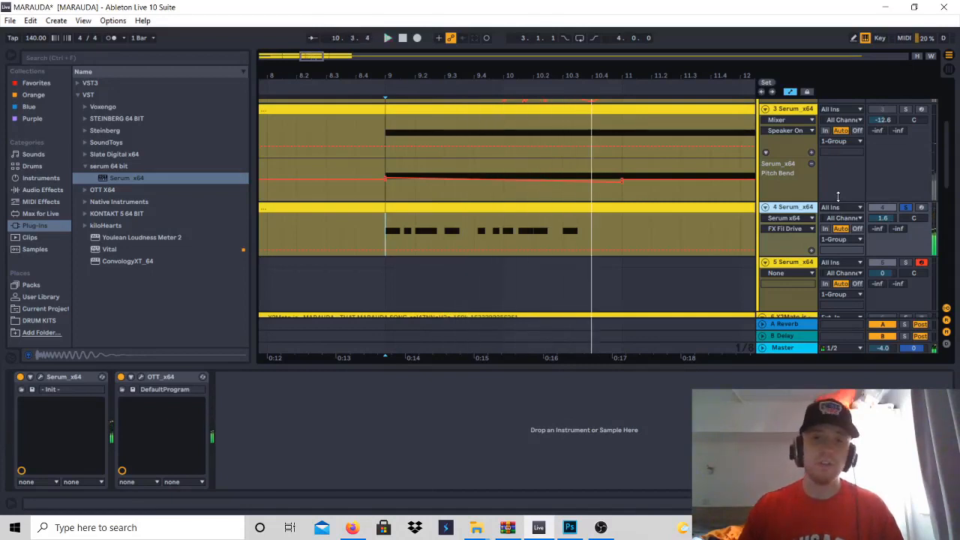
left_click(797, 264)
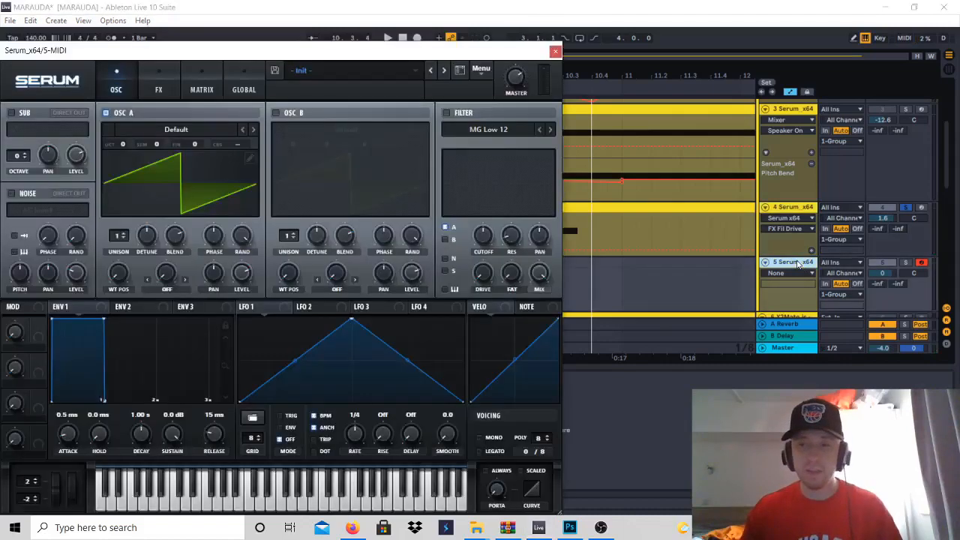
left_click(556, 51)
left_click(422, 204)
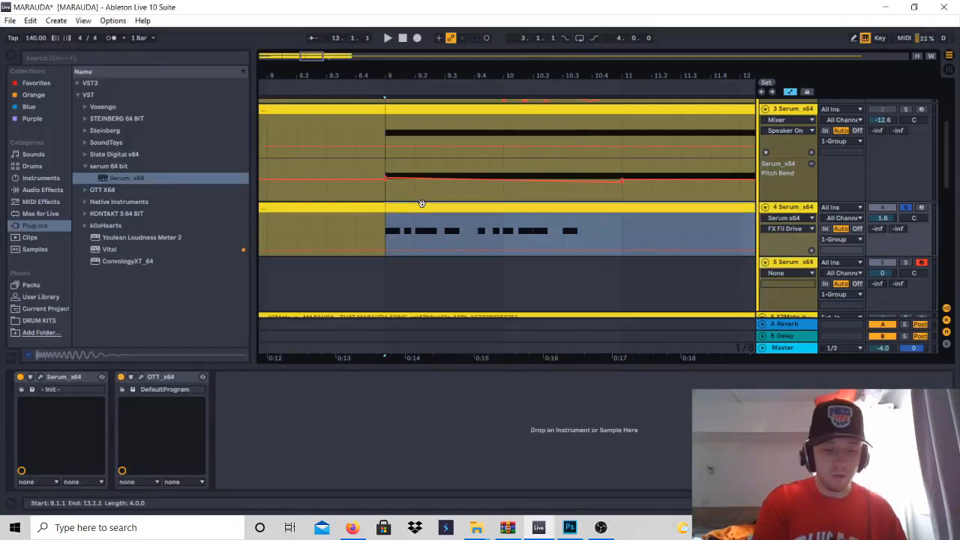
left_click(388, 262)
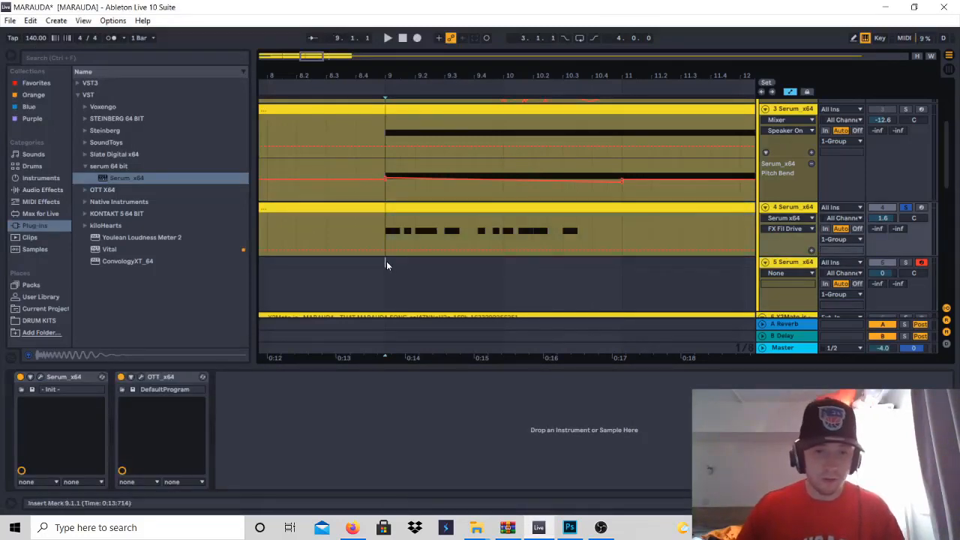
key("ctrl+v")
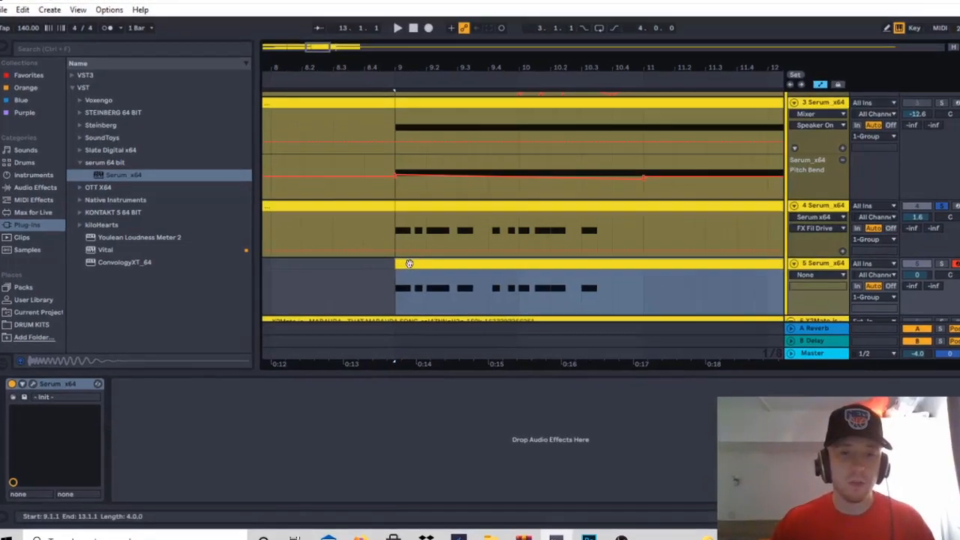
Open the pasted clip's piano roll, select all its F#3 notes, and return to the track's devices.
double_click(399, 261)
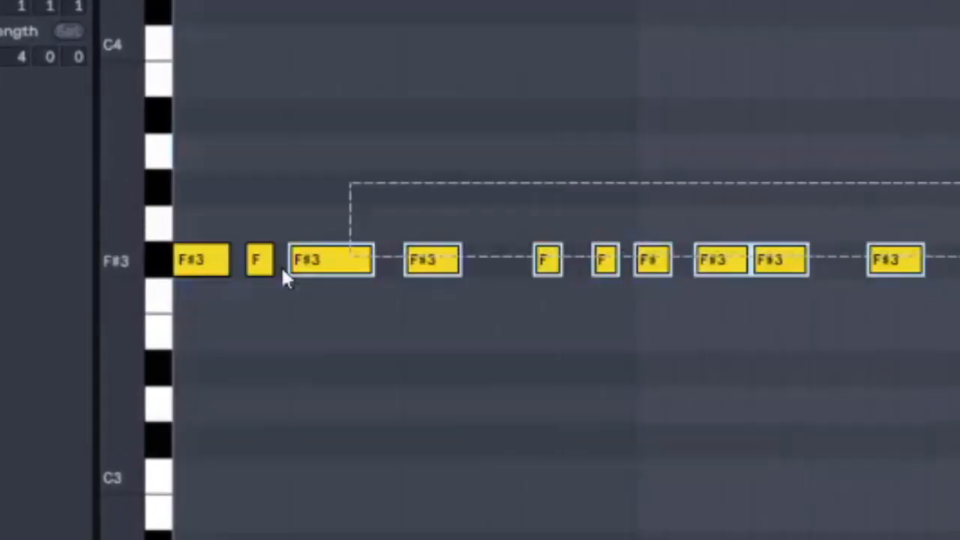
left_click_drag(285, 277, 160, 315)
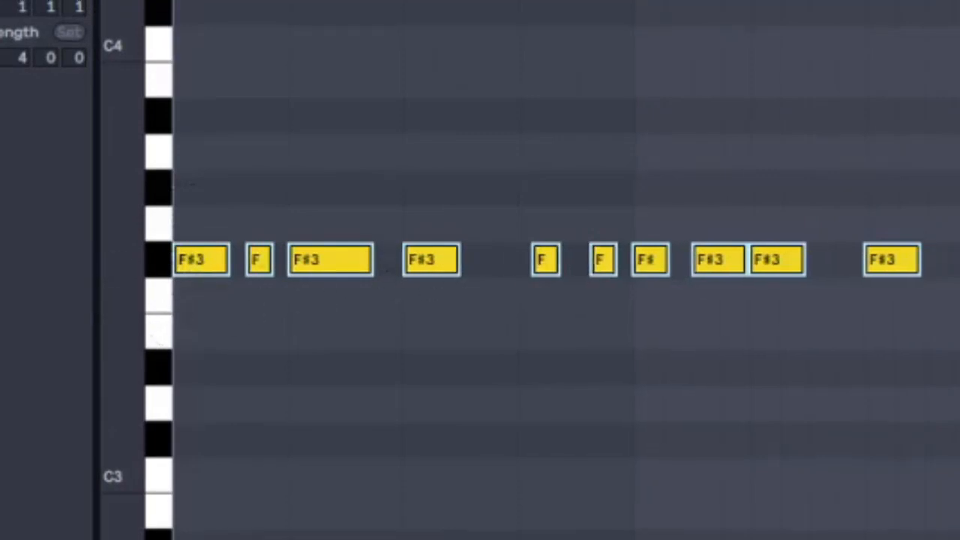
key("shift+Tab")
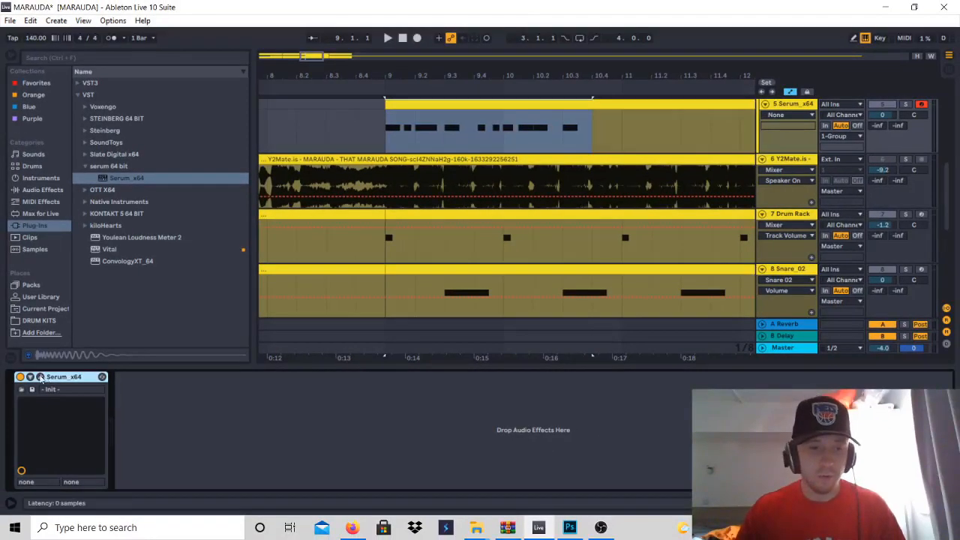
Open the fifth track's Serum, enable oscillator B, and set both oscillators to the Analog wavetable Basic Shapes.
left_click(40, 377)
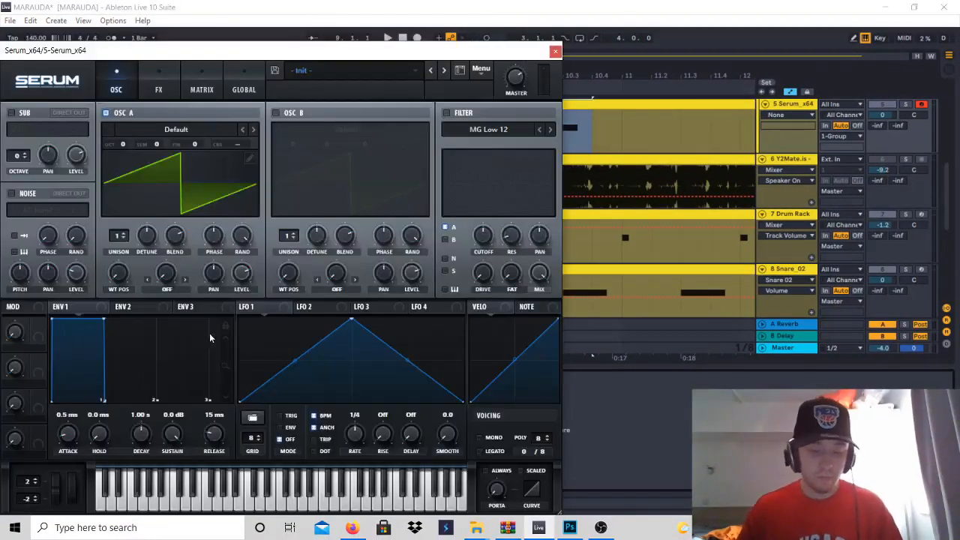
left_click(177, 129)
mouse_move(149, 144)
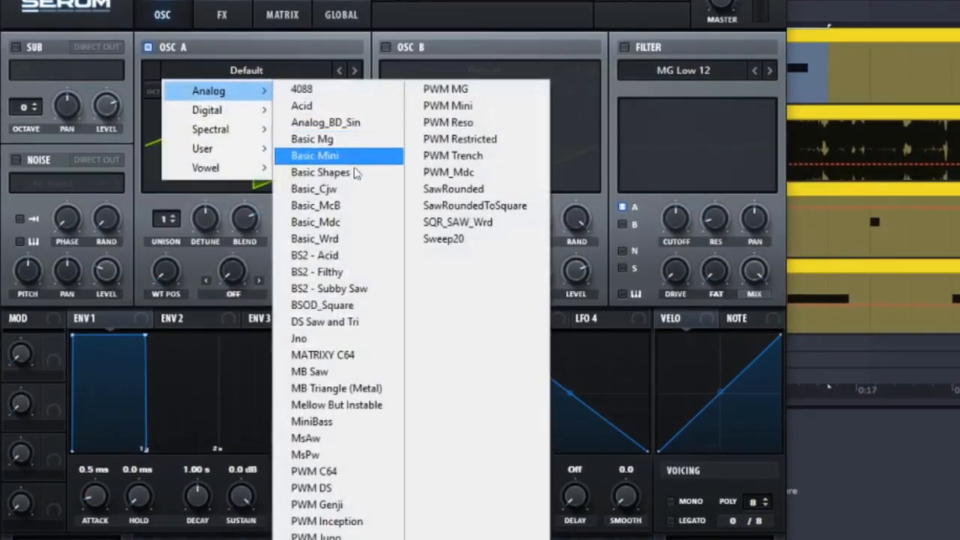
left_click(357, 173)
left_click(385, 47)
left_click(483, 70)
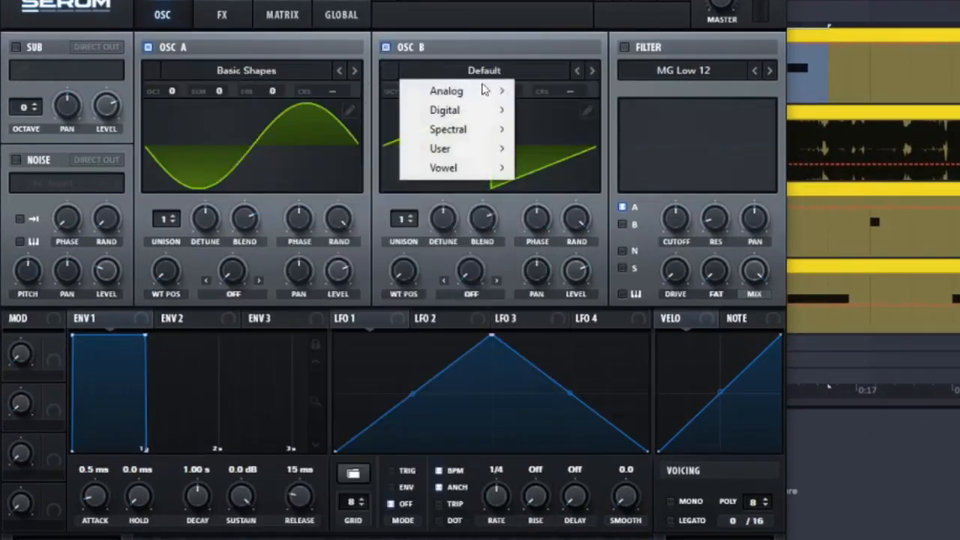
mouse_move(484, 91)
left_click(562, 175)
Raise the wavetable positions so oscillator A is a square wave and oscillator B is a narrow pulse.
left_click_drag(166, 272, 181, 194)
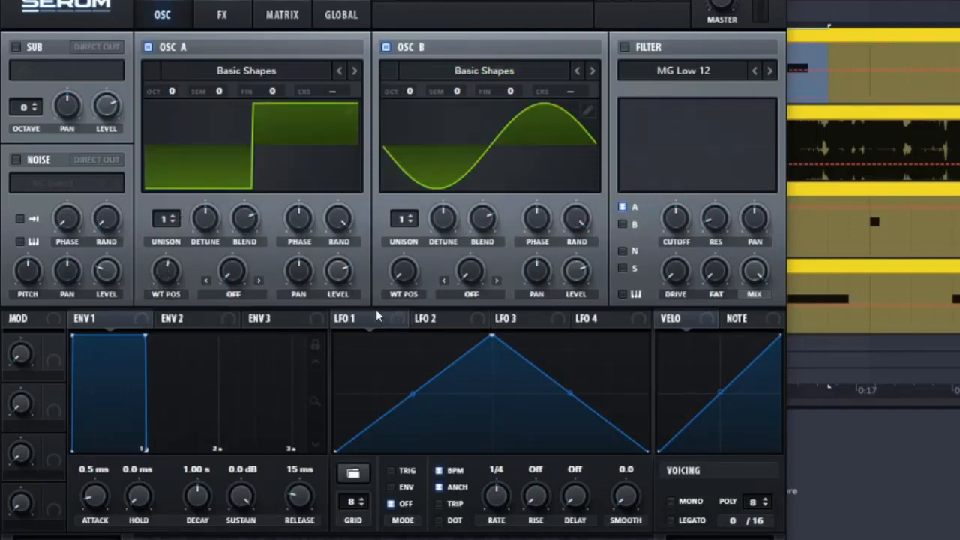
left_click_drag(404, 271, 435, 183)
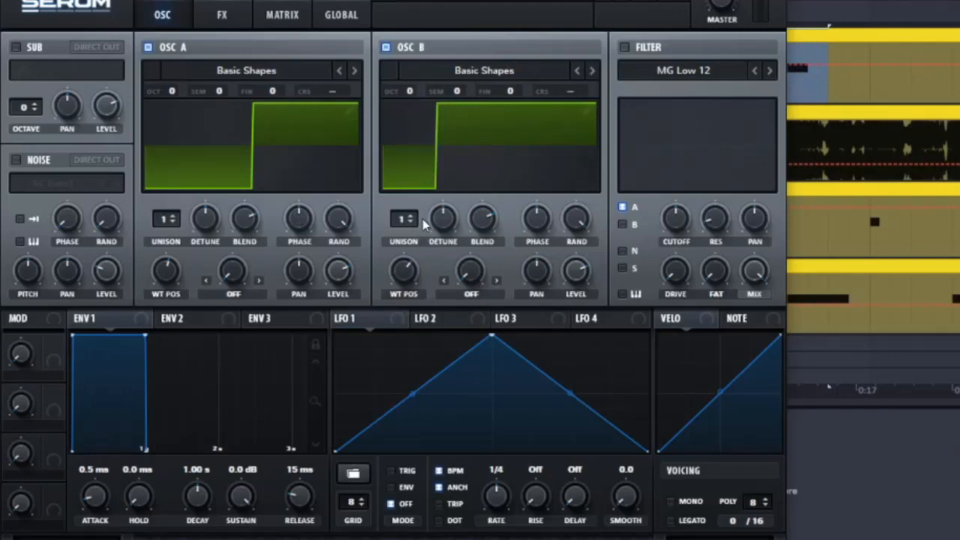
left_click_drag(405, 274, 412, 262)
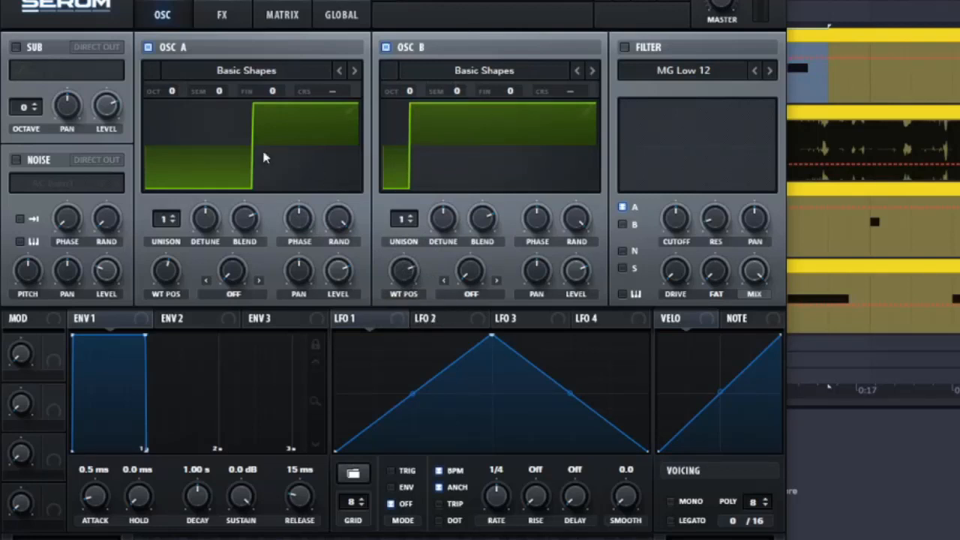
Set the octave to +1 on oscillator A and -2 on oscillator B, with oscillator A's warp mode on FM (from B).
left_click_drag(171, 90, 168, 71)
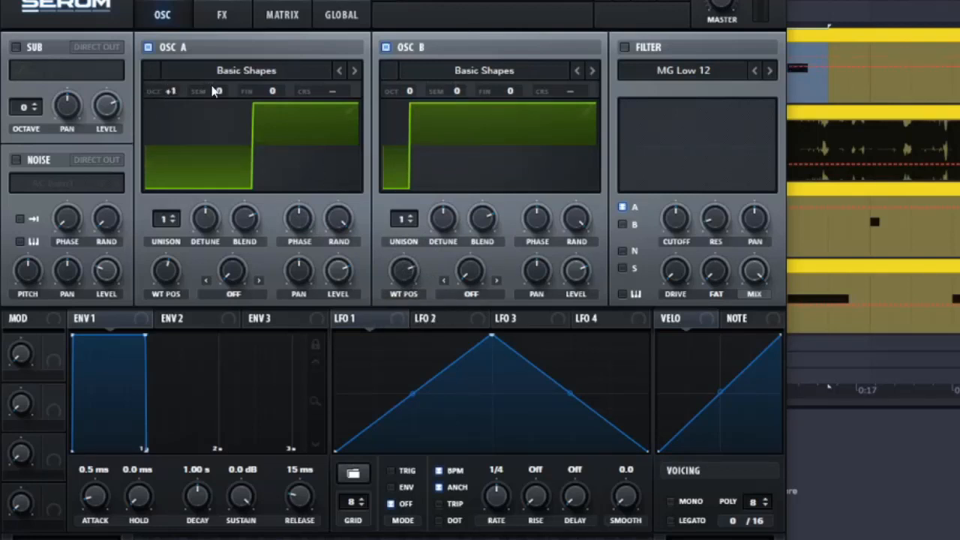
left_click_drag(410, 91, 417, 156)
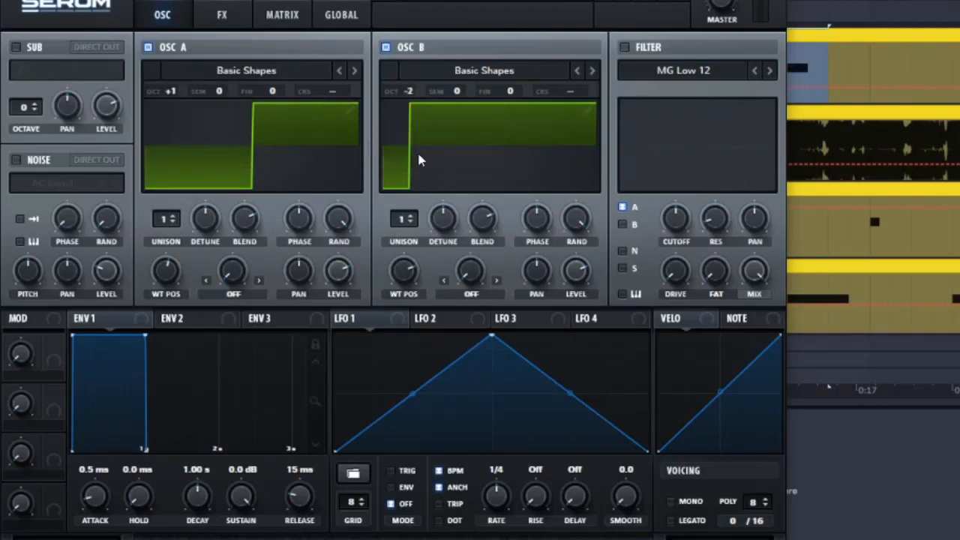
left_click(231, 296)
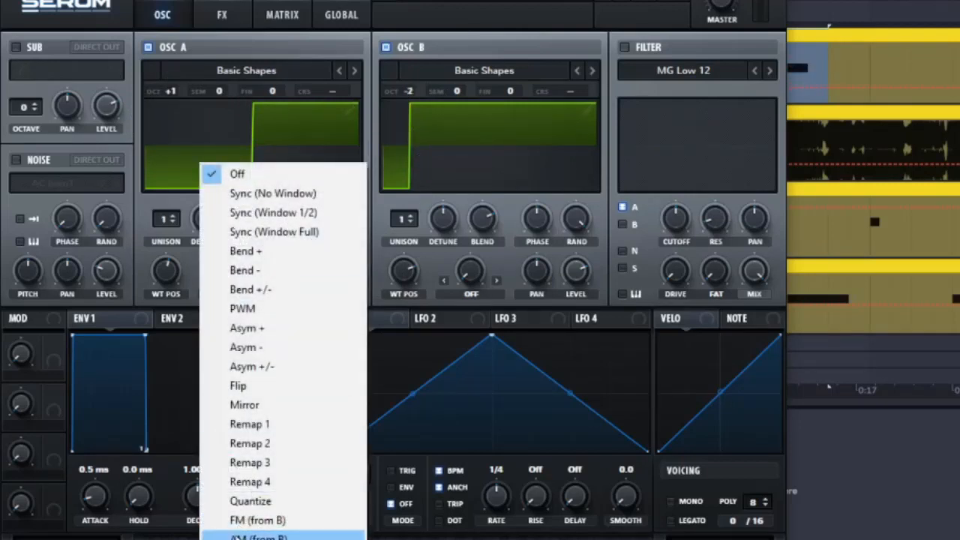
left_click(254, 521)
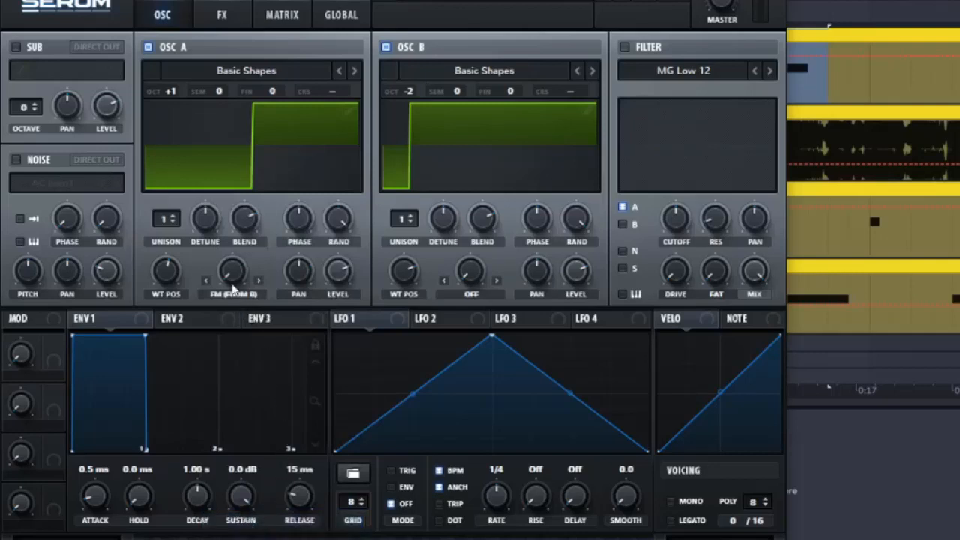
Raise oscillator A's FM (from B) amount slightly, and assign LFO 1 to both that amount, at a reduced depth, and the oscillator's level.
mouse_move(232, 278)
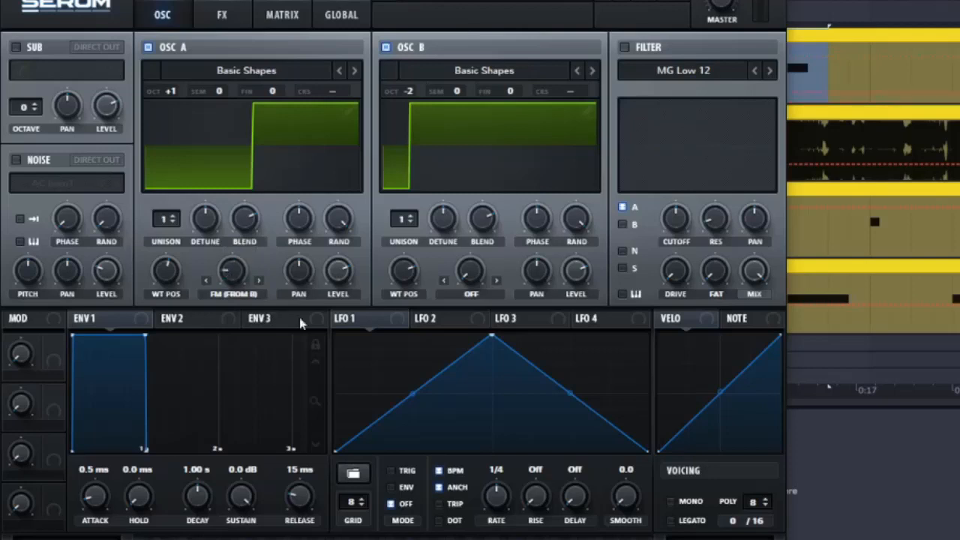
left_click_drag(355, 323, 233, 272)
right_click(233, 272)
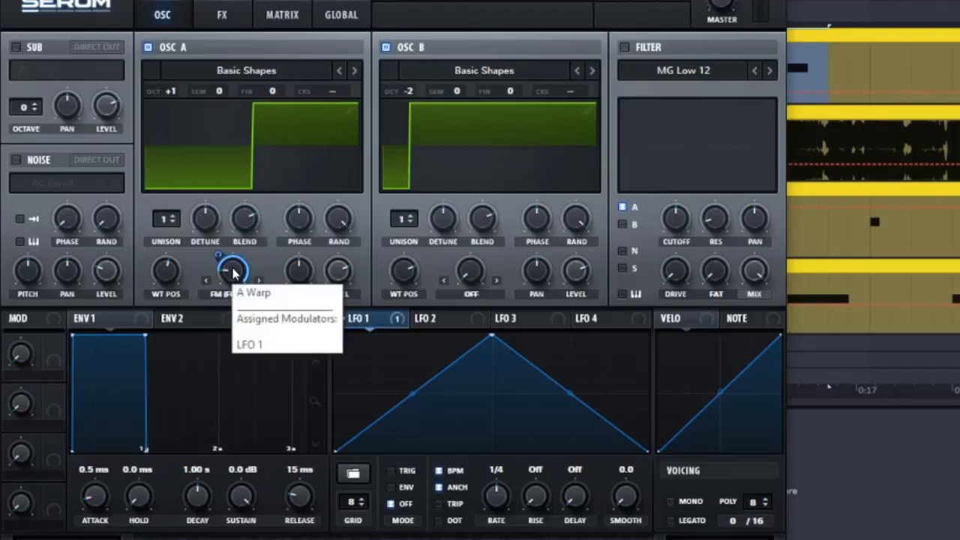
left_click(237, 283)
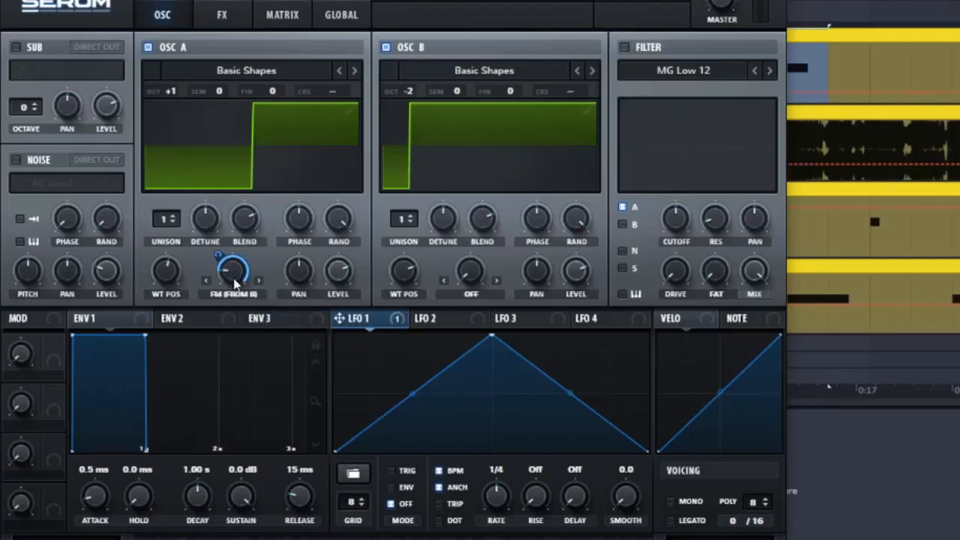
mouse_move(225, 261)
left_mouse_down()
mouse_move(210, 309)
mouse_move(212, 259)
left_mouse_up()
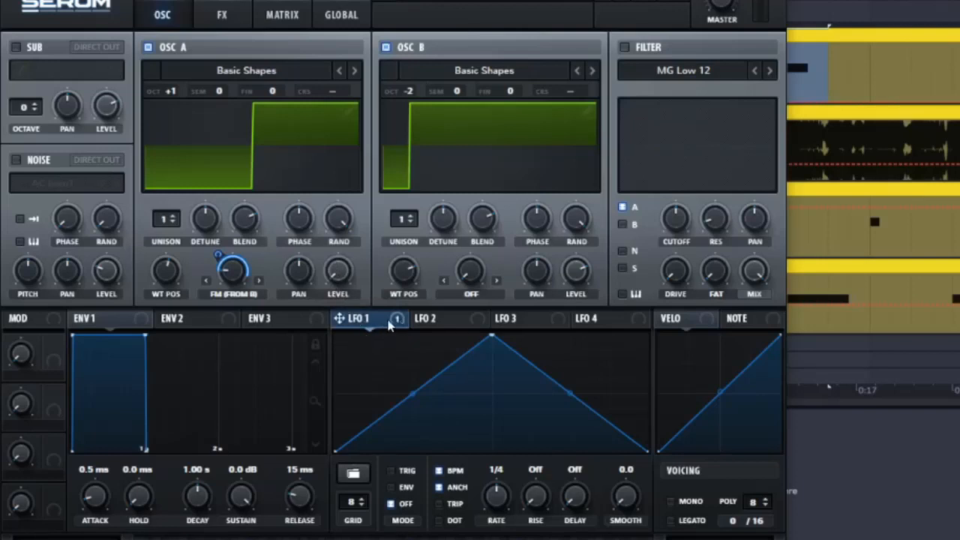
mouse_move(355, 322)
left_click_drag(356, 323, 337, 272)
Reshape LFO 1 into an early peak followed by a steep exponential decay, and set its mode to ENV.
left_click_drag(492, 336, 336, 308)
left_click_drag(492, 393, 485, 429)
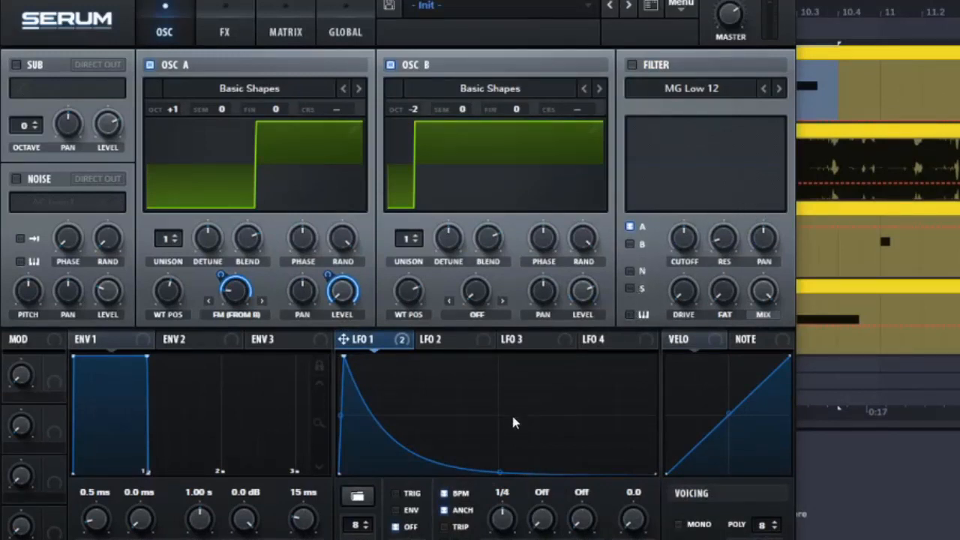
left_click(396, 510)
Set oscillator B's warp mode to Sync [No Window] with an amount of 1.45.
left_click(484, 319)
left_click(488, 216)
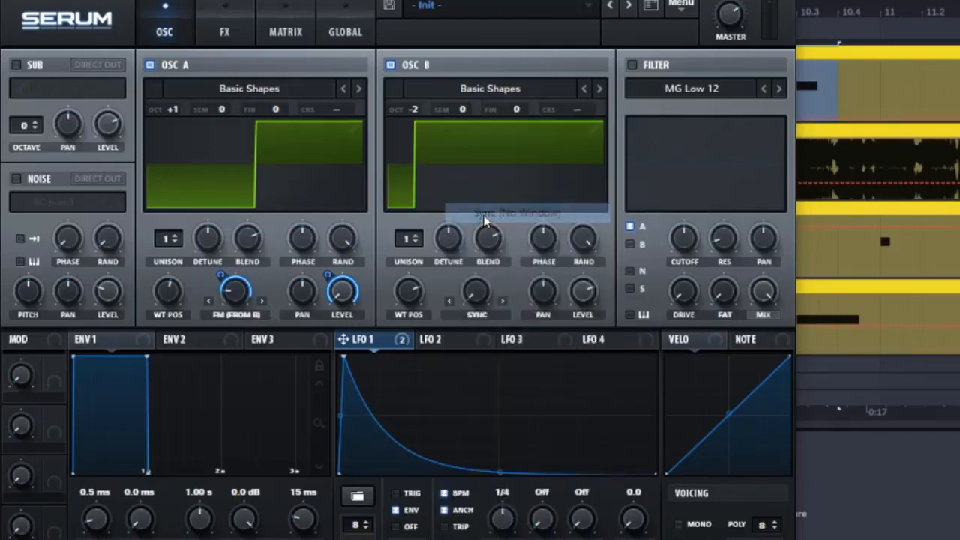
double_click(478, 292)
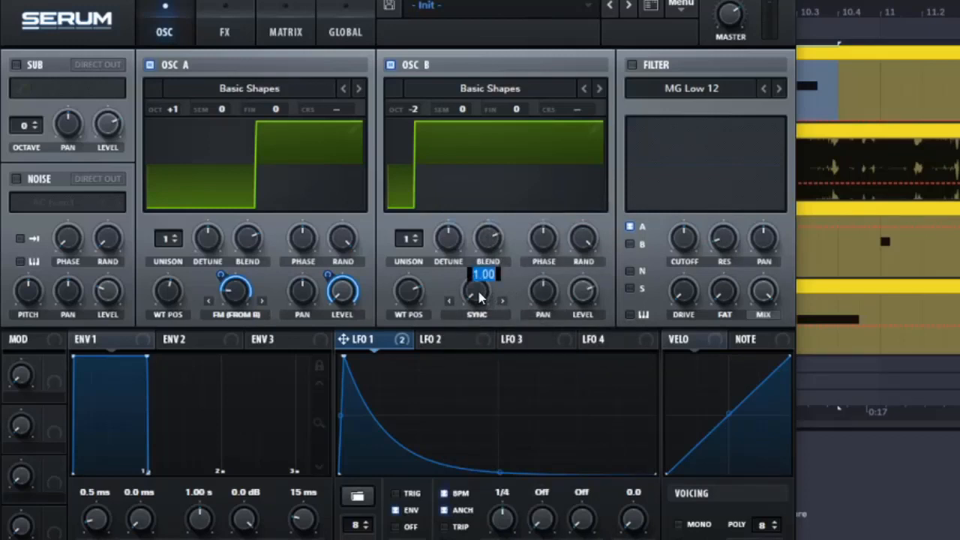
type("1.45")
key("Return")
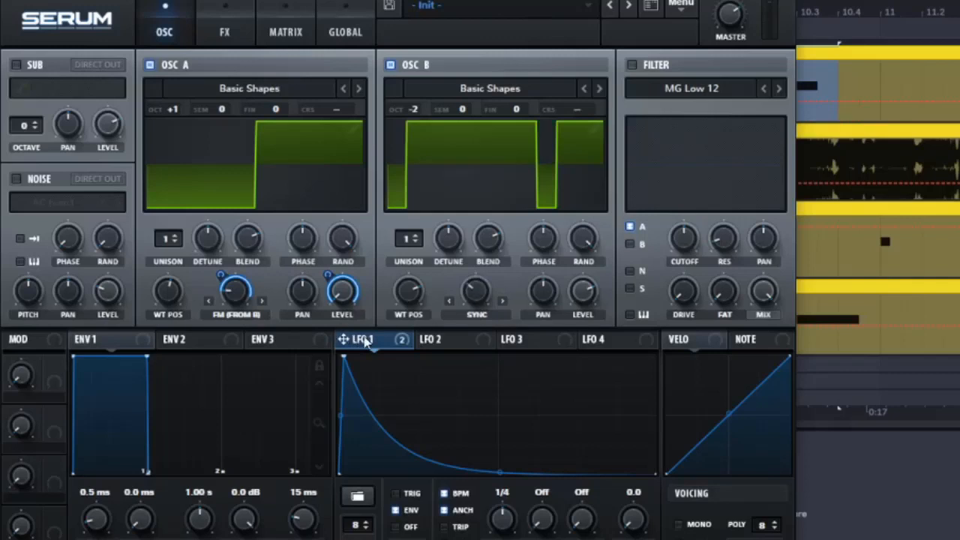
Modulate oscillator B's sync amount with LFO 1 at a small depth, and turn oscillator B's level fully down.
left_click_drag(365, 342, 473, 295)
mouse_move(460, 317)
left_click_drag(459, 317, 464, 330)
Enable the MG Low 12 filter, set its cutoff to 57, and modulate the cutoff upward with LFO 1.
left_click(633, 65)
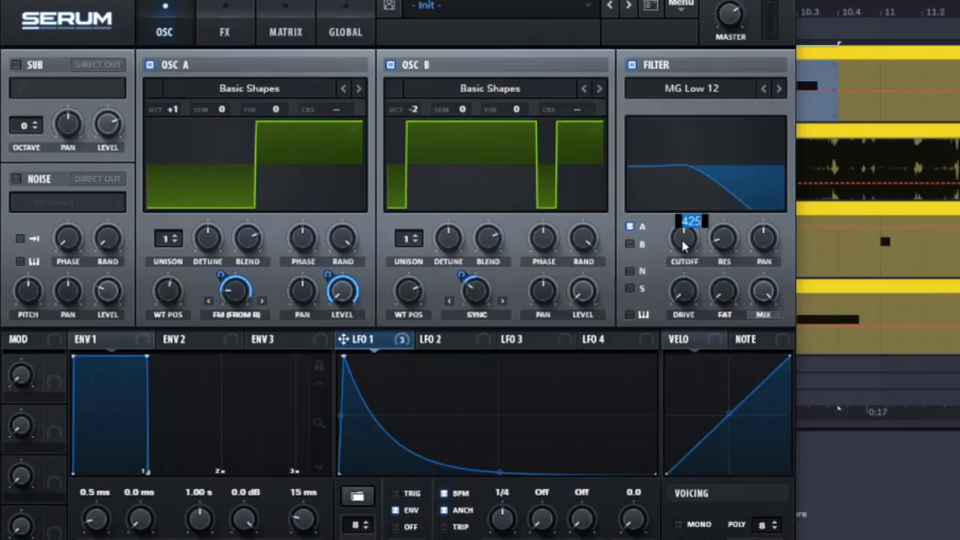
type("57")
key("Return")
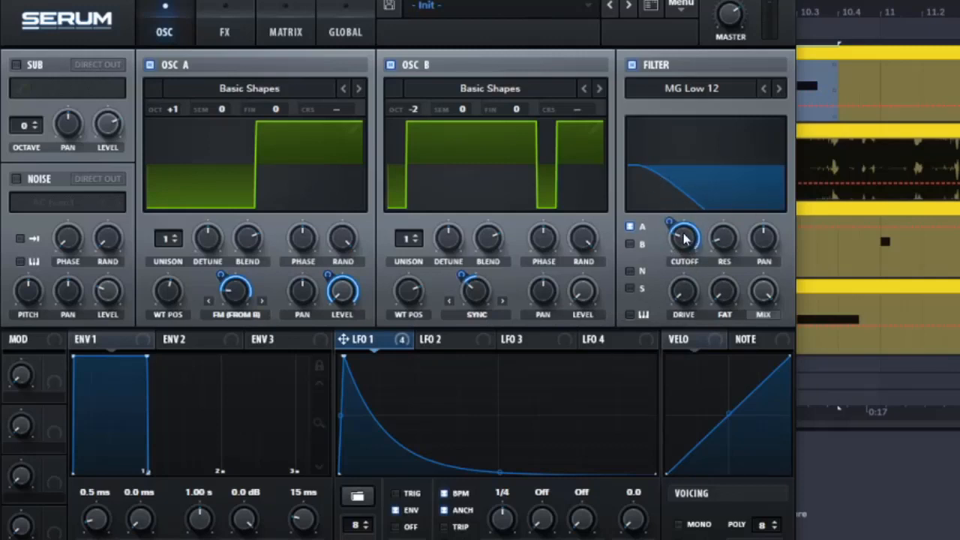
right_click(685, 238)
left_click(689, 246)
mouse_move(670, 225)
left_mouse_down()
mouse_move(670, 258)
mouse_move(671, 239)
left_mouse_up()
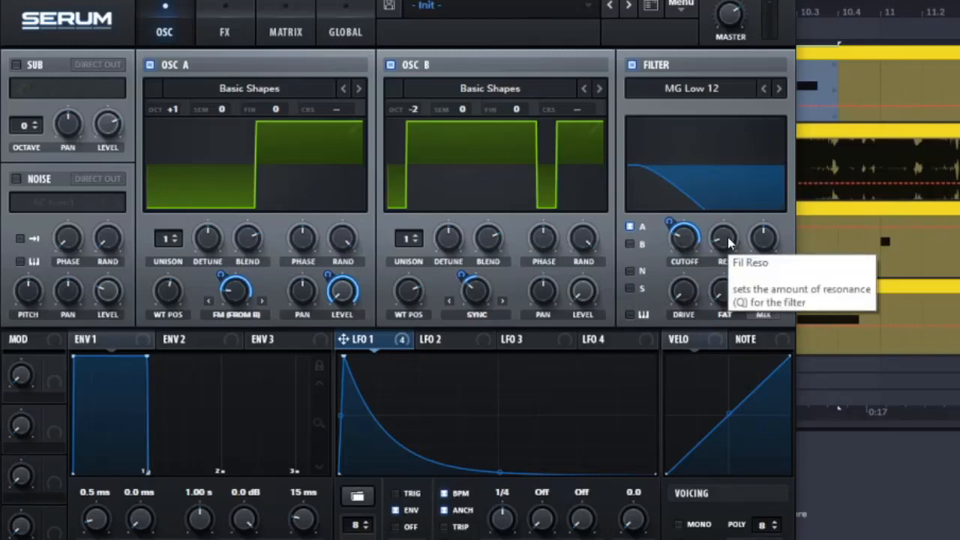
Raise the filter's resonance and drive slightly, and assign LFO 1 to the resonance at a small depth.
left_click_drag(729, 242, 727, 237)
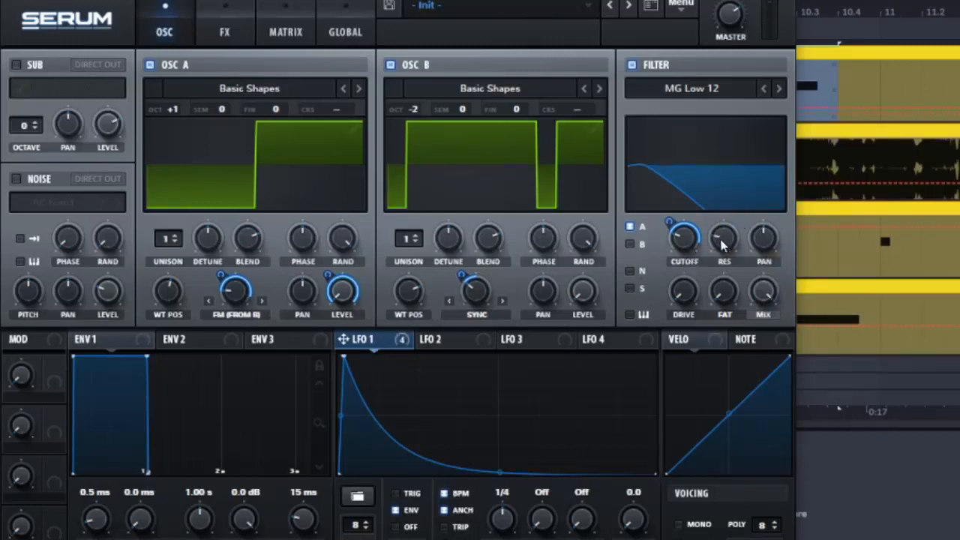
left_click_drag(722, 245, 707, 286)
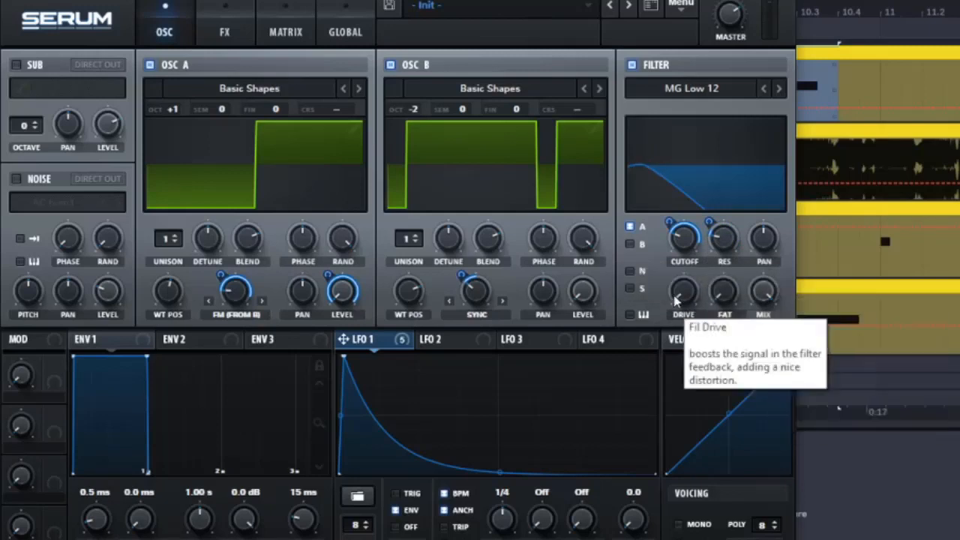
left_click_drag(682, 298, 681, 288)
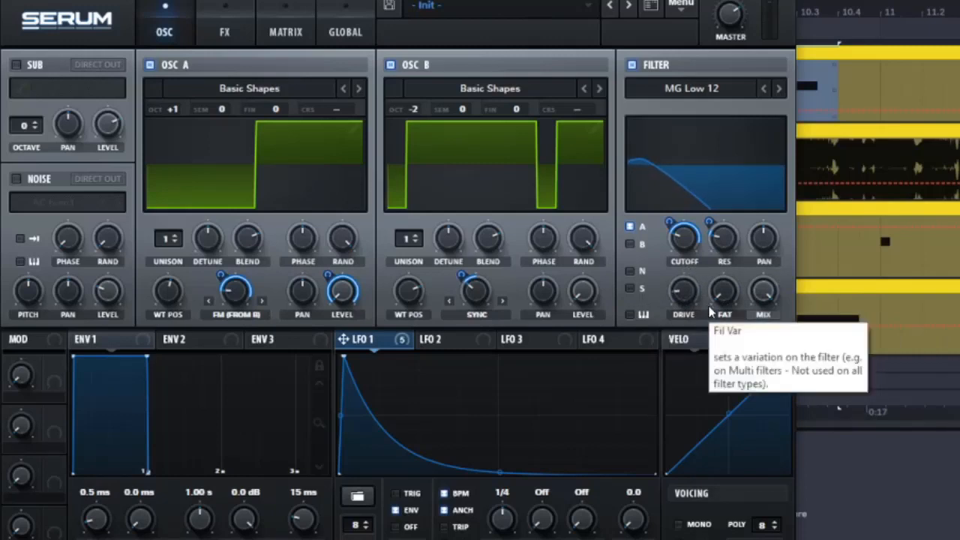
left_click_drag(692, 300, 693, 298)
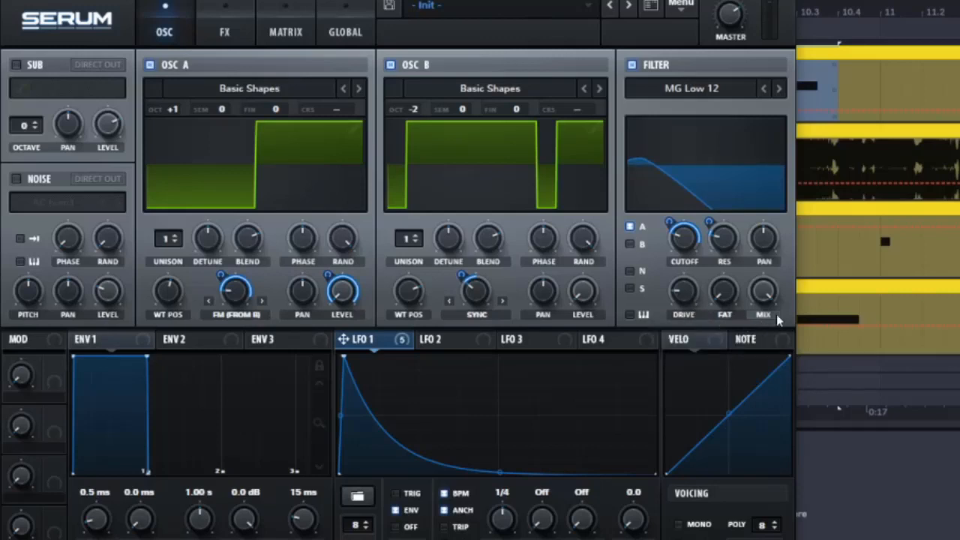
Enable the sub and noise oscillators, and set the sub's octave to -3.
left_click(17, 66)
left_click(17, 179)
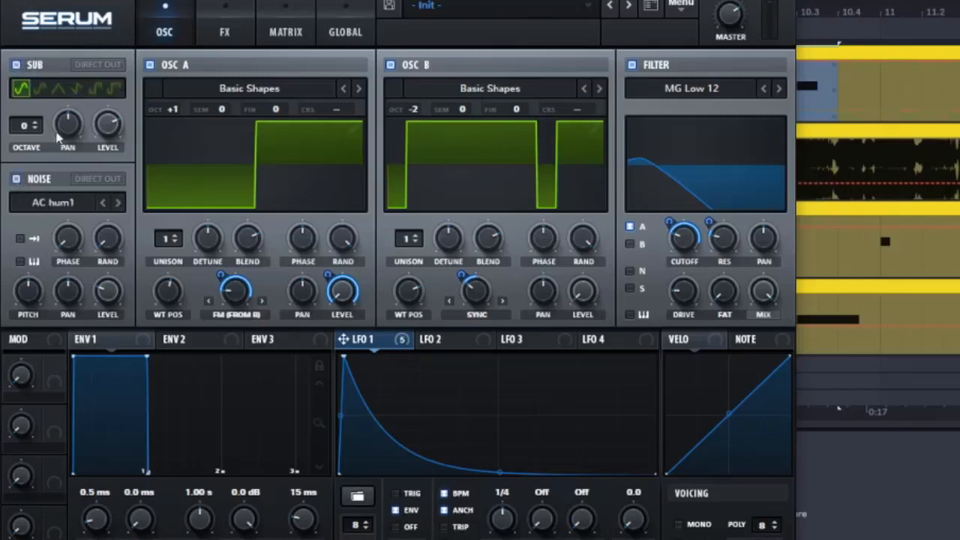
left_click_drag(25, 127, 53, 159)
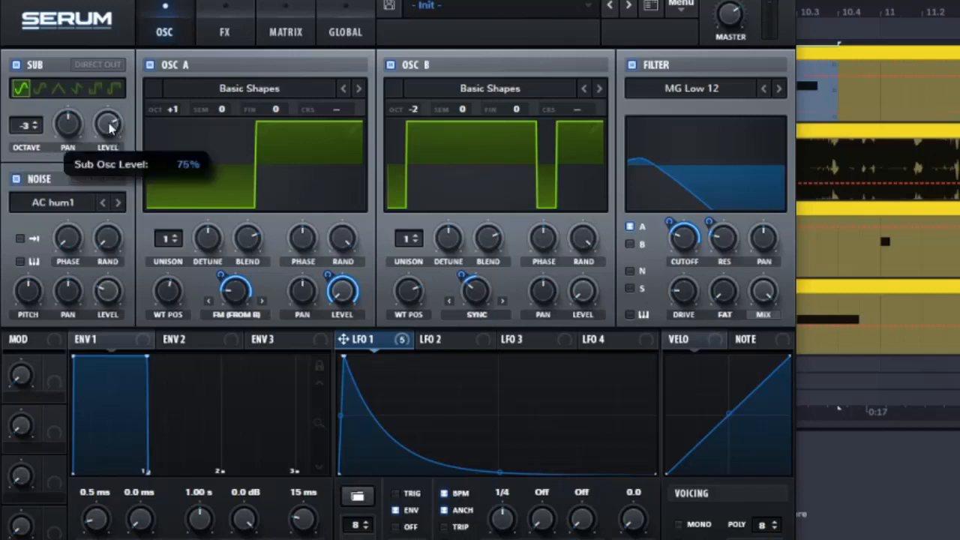
Turn the sub and noise levels fully down and modulate both of them with LFO 1.
left_click_drag(138, 212, 110, 126)
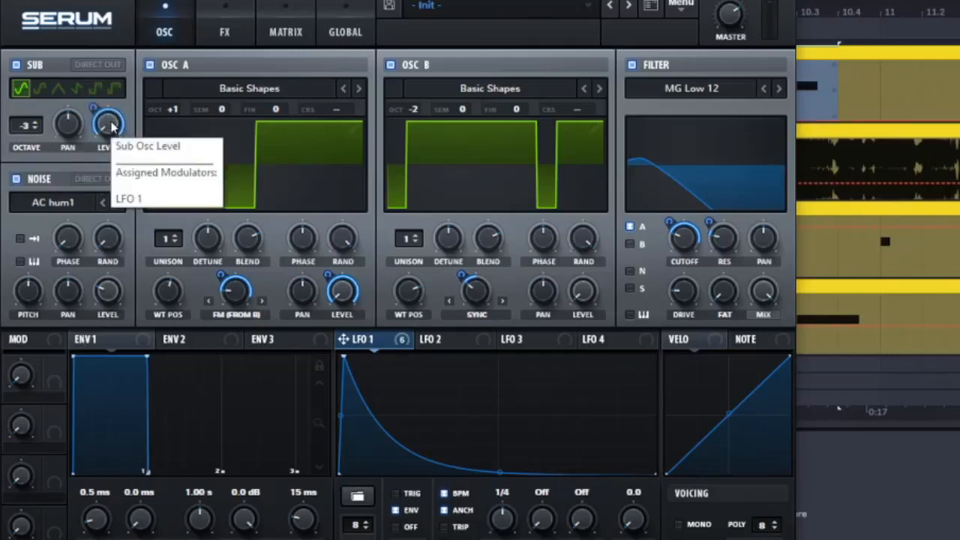
left_click_drag(93, 107, 91, 140)
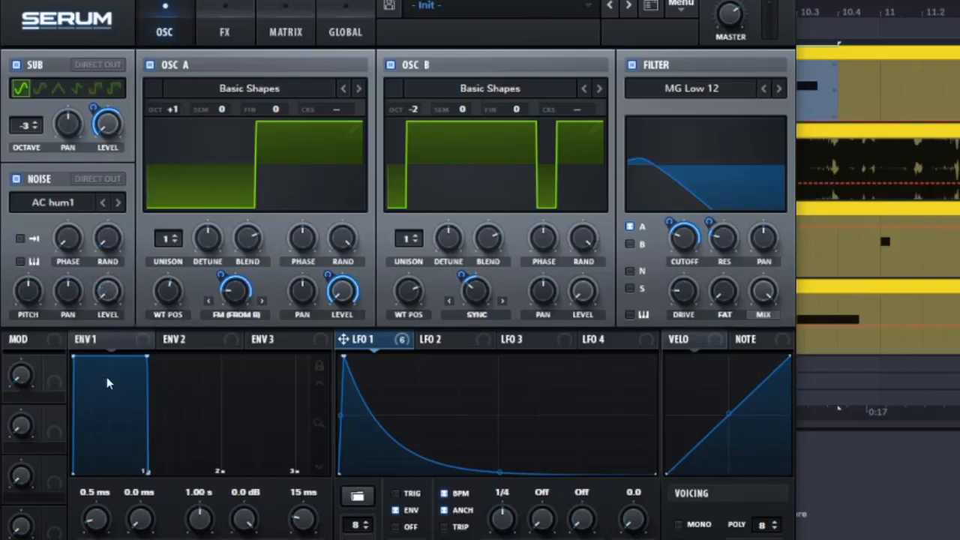
left_click_drag(356, 341, 109, 300)
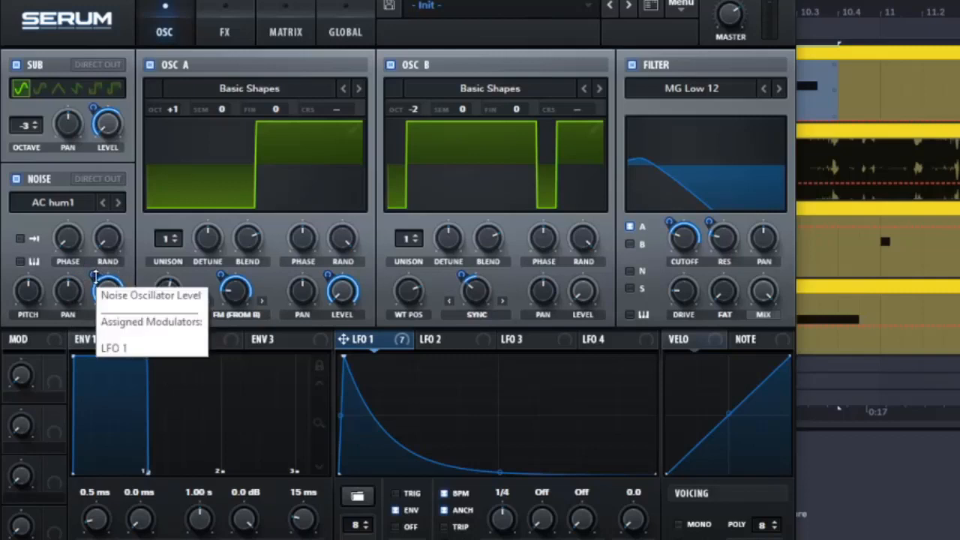
mouse_move(91, 298)
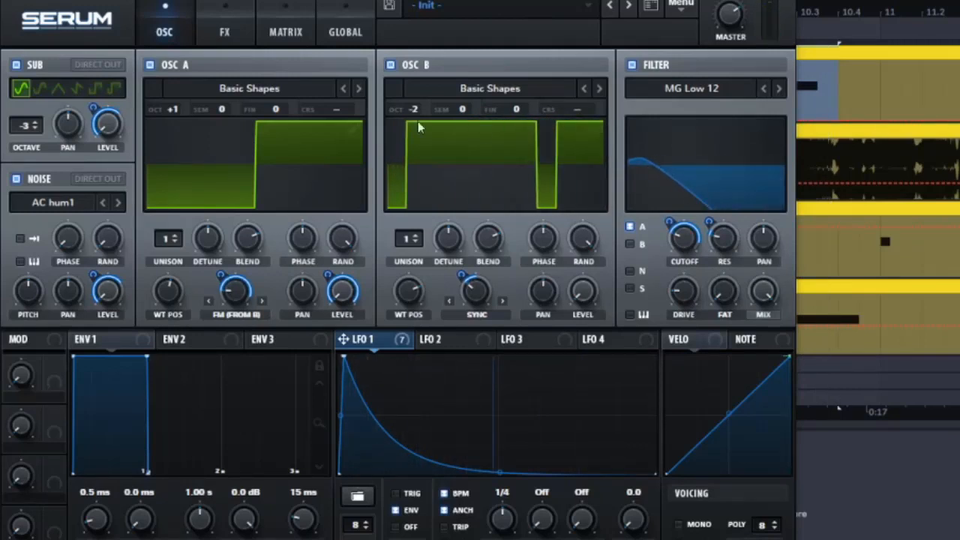
Enable the Hyper/Dimension effect, and set the Dimension mix to 37 and its size to 17%.
left_click(223, 30)
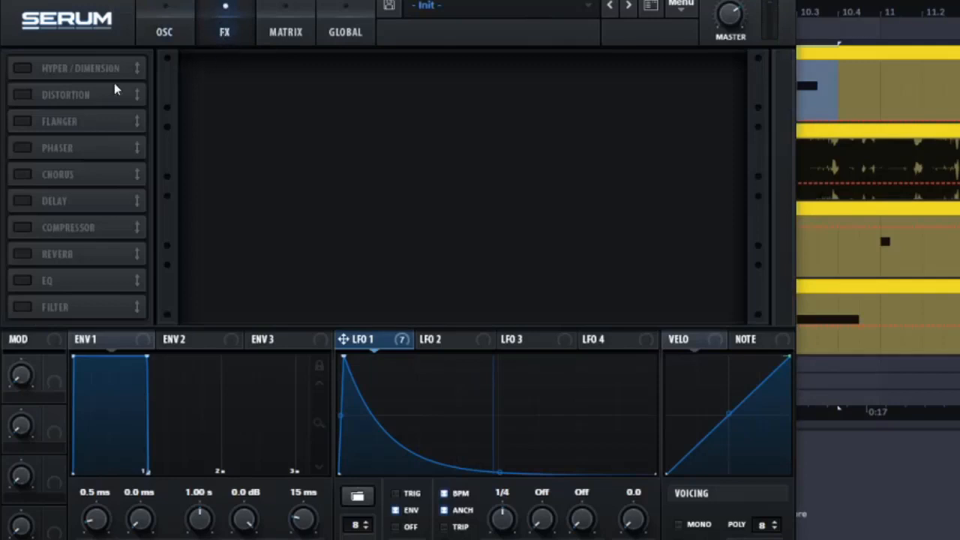
left_click(23, 68)
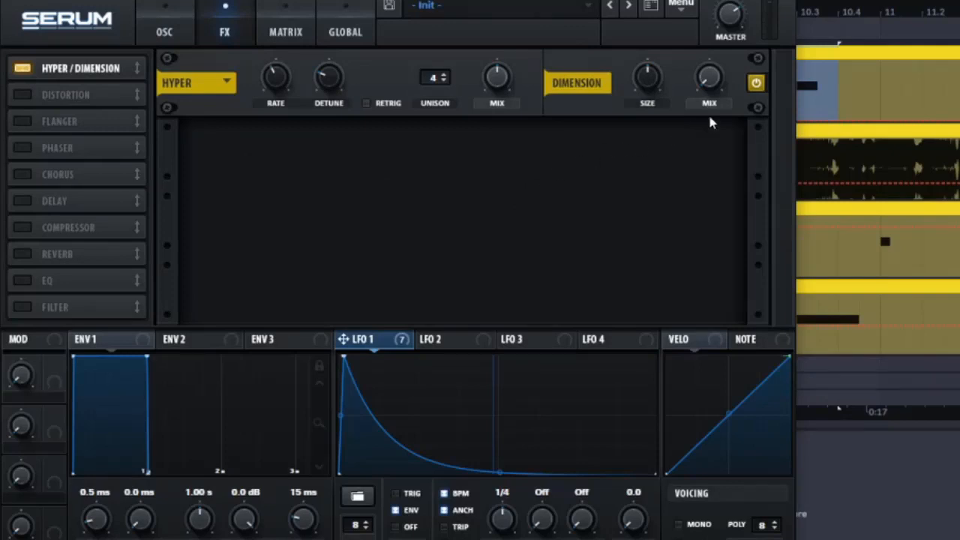
double_click(709, 80)
type("37")
key("Return")
left_click_drag(650, 80, 642, 126)
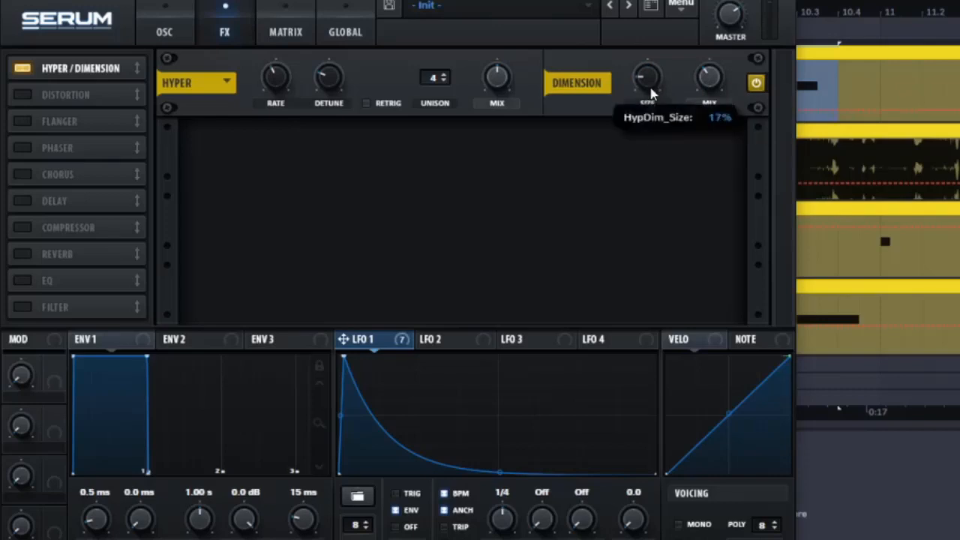
Set the Hyper mix to 25.
double_click(499, 78)
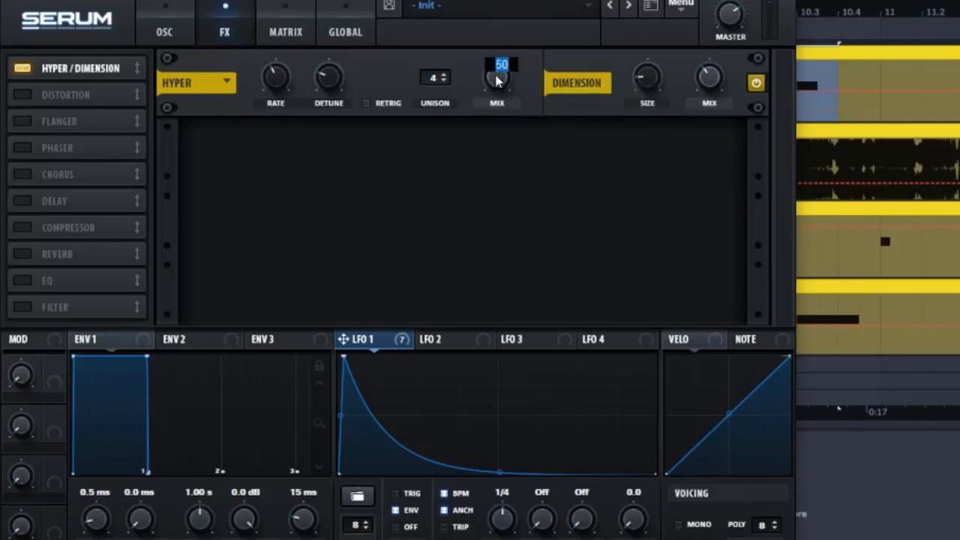
type("25")
key("Return")
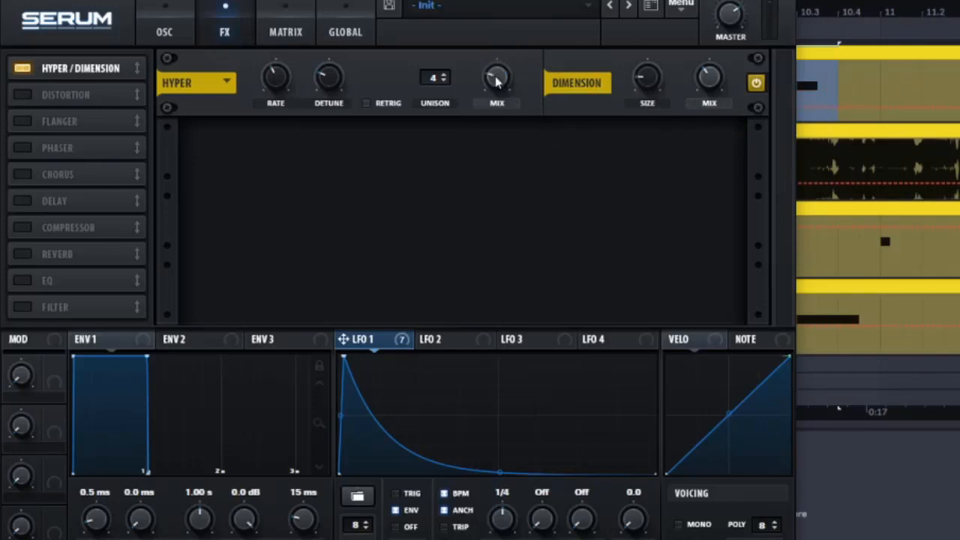
Enable the Distortion effect with the Diode 2 type, and switch its filter to PRE.
left_click(21, 95)
left_click(294, 152)
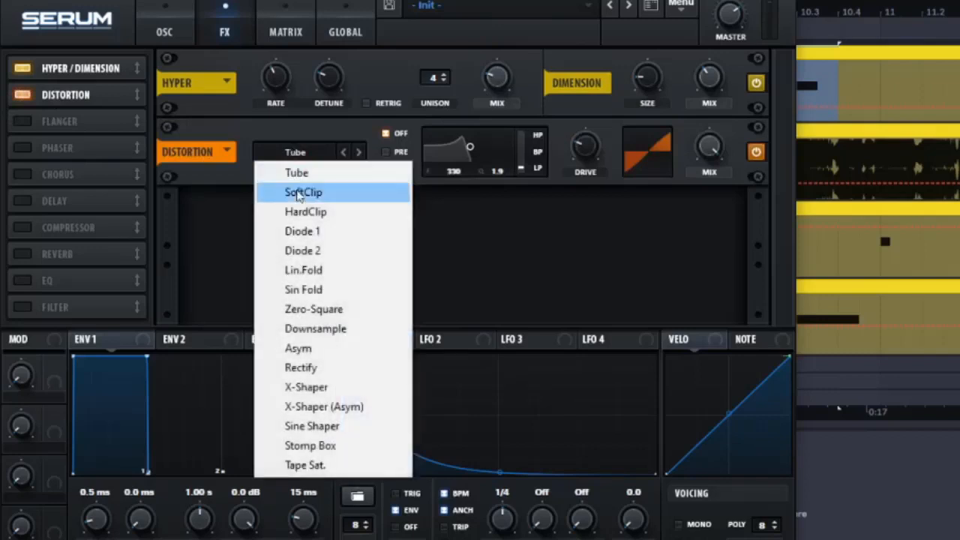
left_click(310, 249)
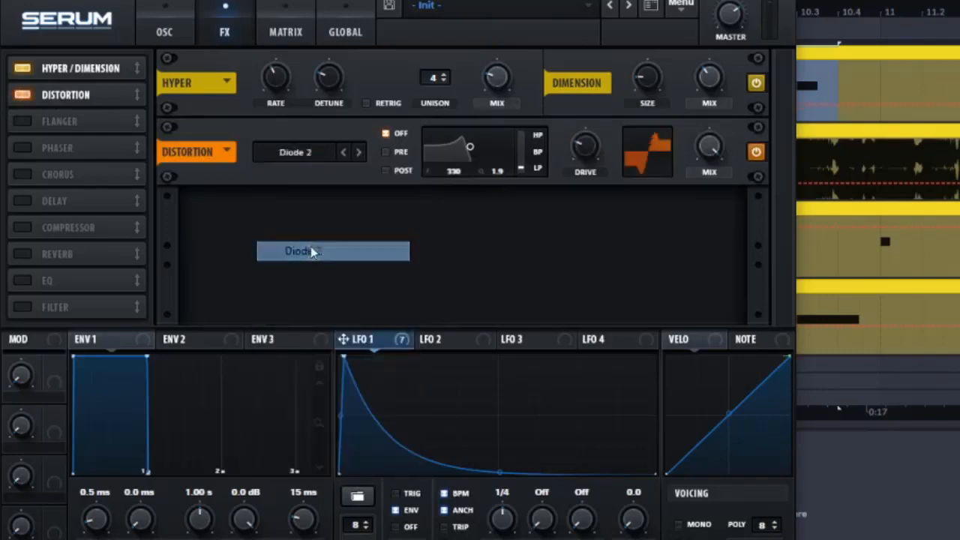
left_click(400, 153)
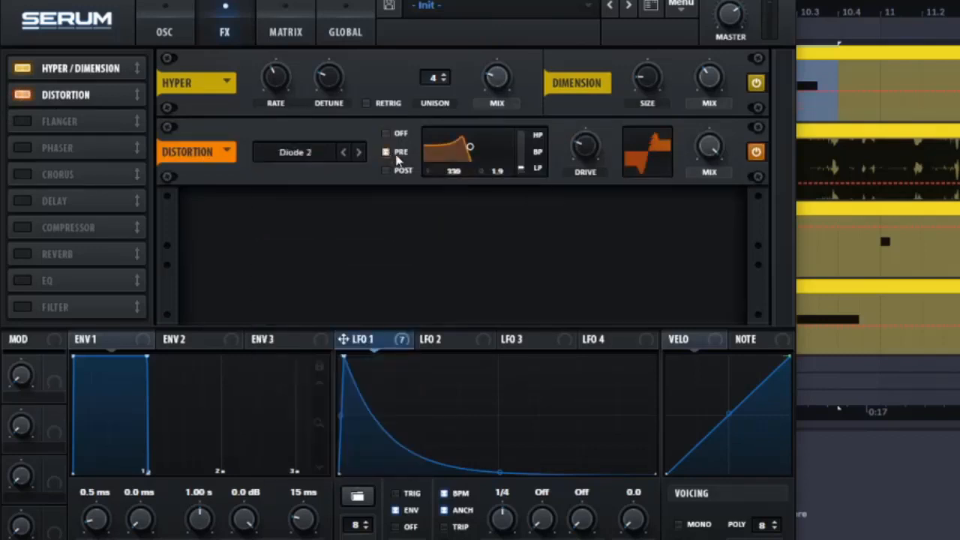
Shift the distortion filter's response from low-pass to roughly band-pass.
double_click(455, 172)
key("Escape")
left_click_drag(522, 171, 522, 42)
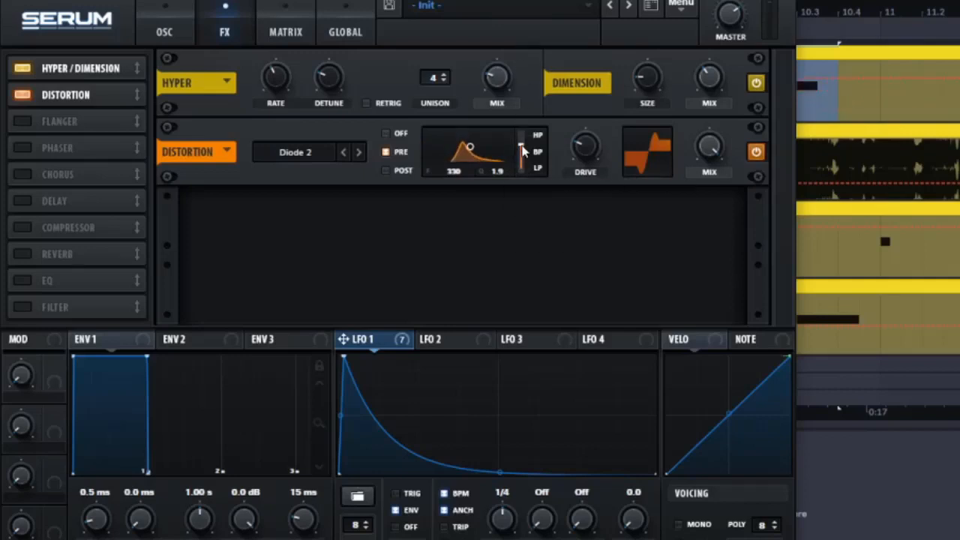
left_click_drag(522, 147, 522, 148)
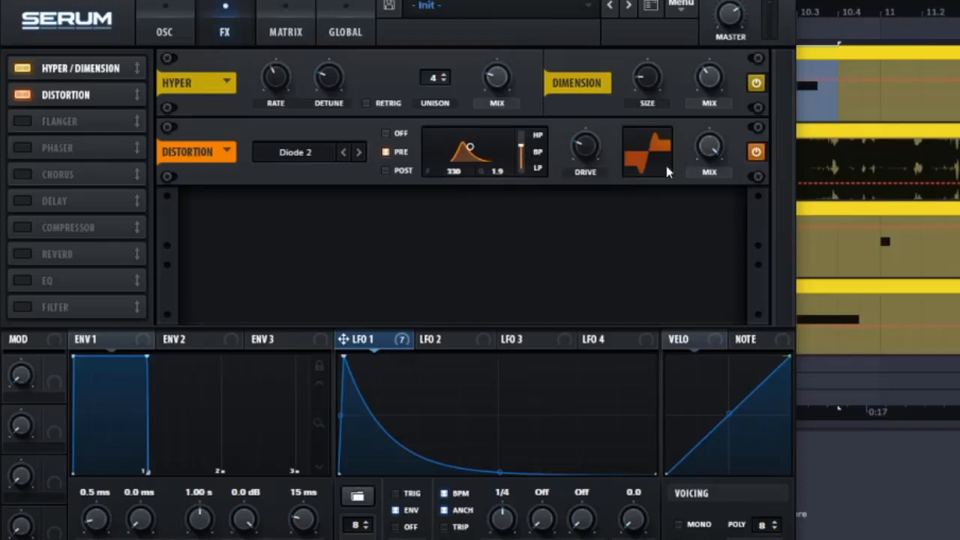
mouse_move(585, 150)
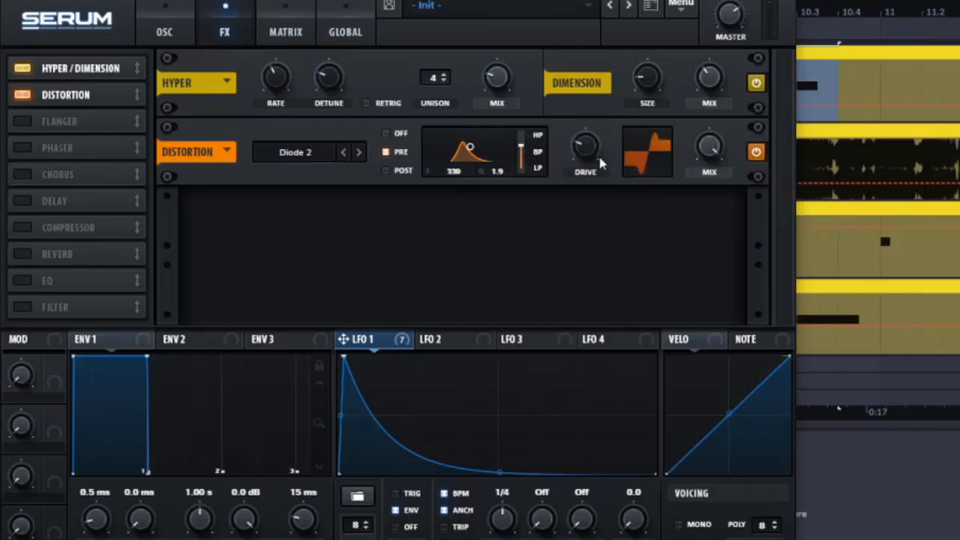
Enable the Compressor effect in multiband mode, and compare the sound with the compressor bypassed and active.
left_click(22, 228)
left_click(541, 242)
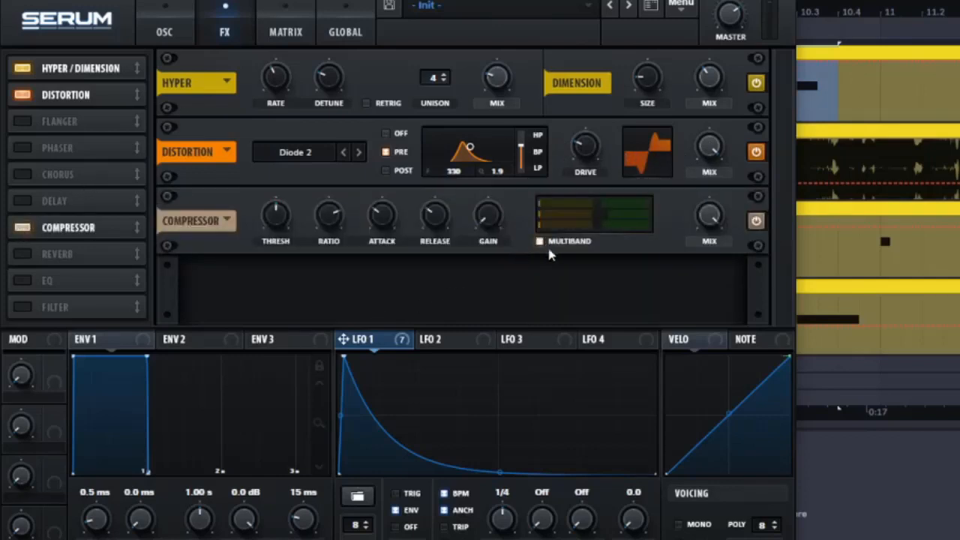
left_click(23, 228)
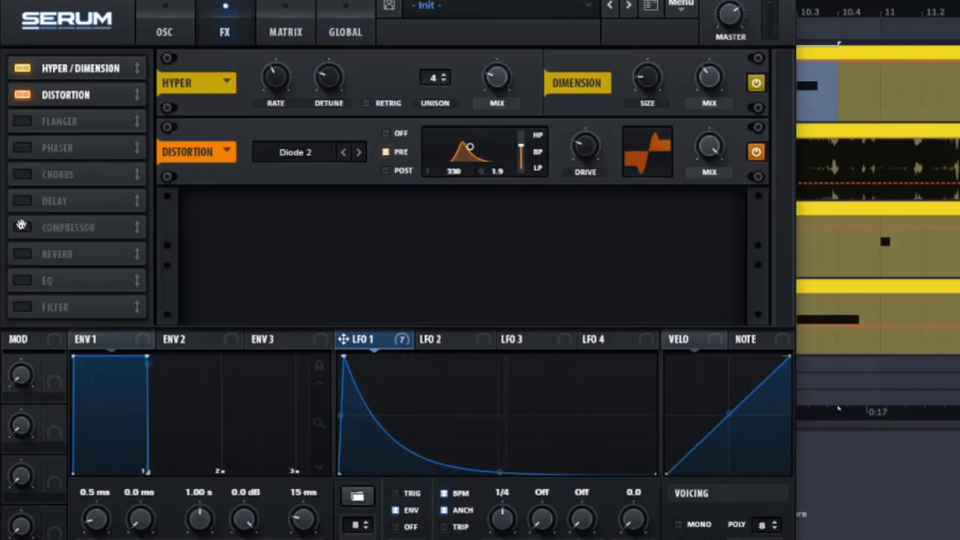
left_click(23, 227)
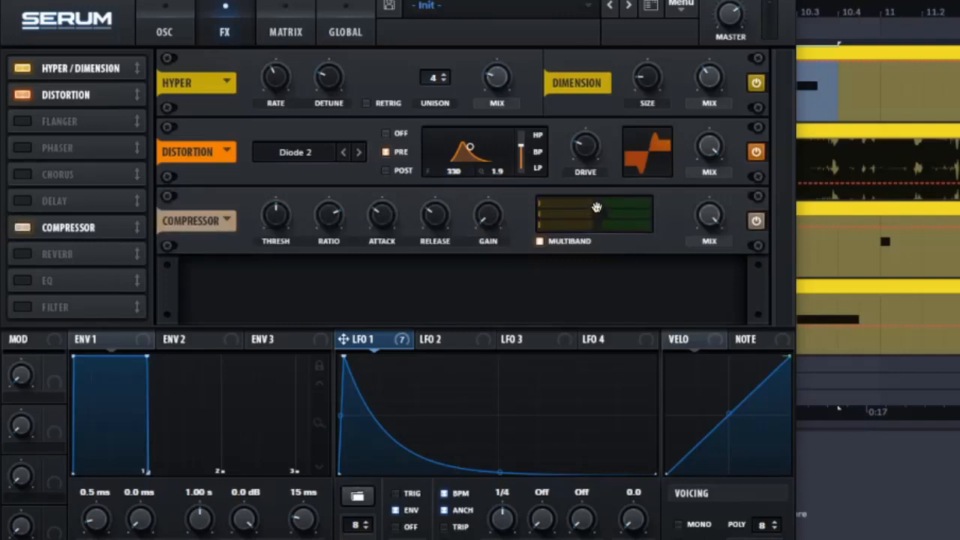
Adjust the compressor's multiband levels, shorten its release, and raise its gain slightly.
left_click_drag(597, 207, 609, 222)
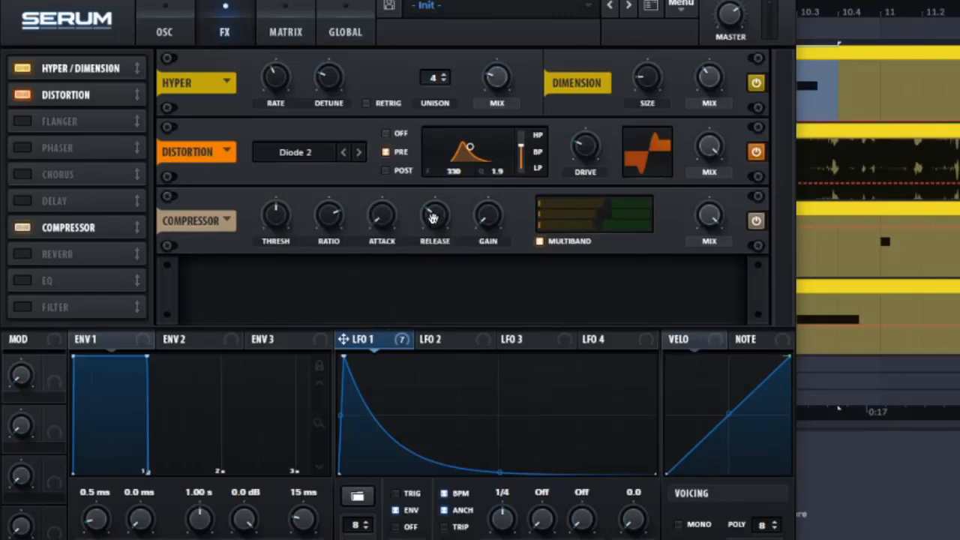
left_click_drag(433, 218, 488, 191)
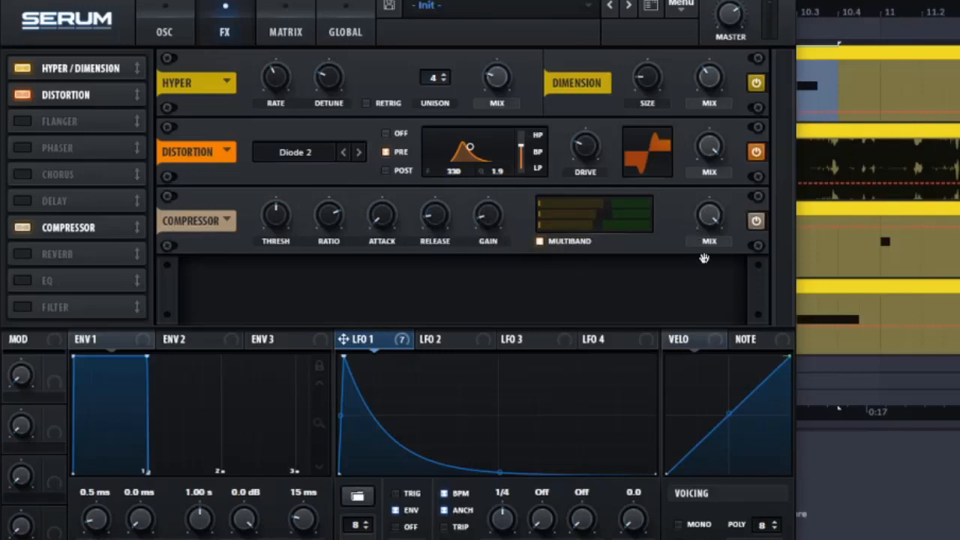
Enable the EQ effect, switch its high band to low-pass, and raise that band's cutoff frequency.
left_click(22, 282)
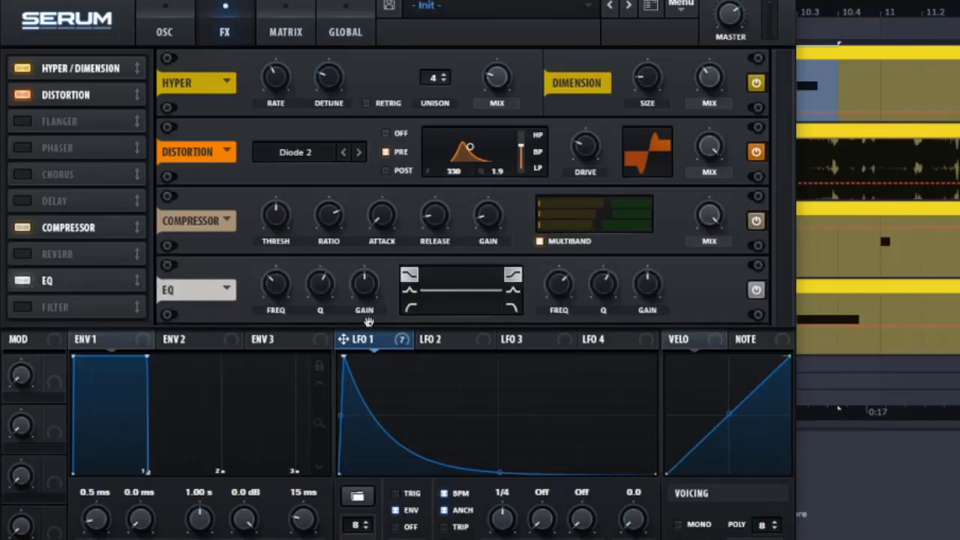
left_click(513, 307)
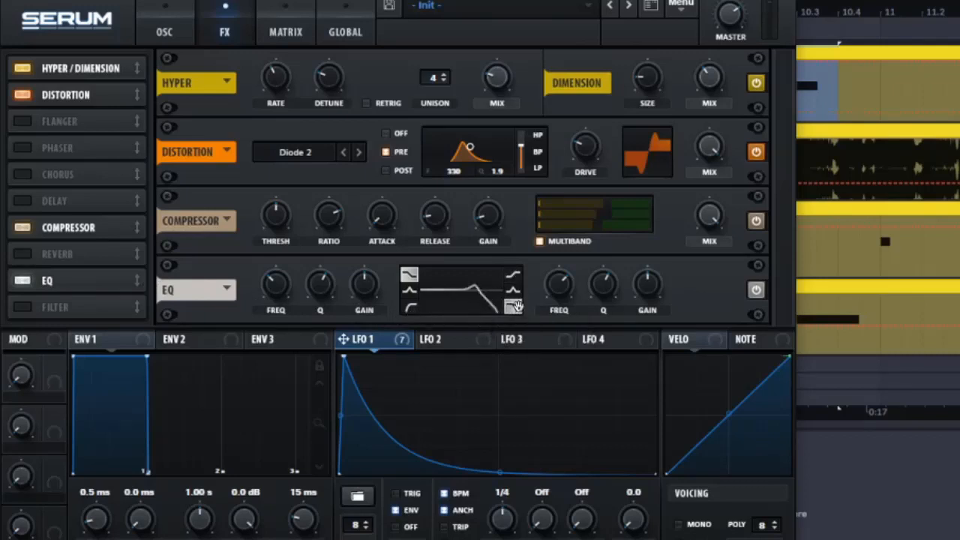
left_click_drag(557, 286, 598, 291)
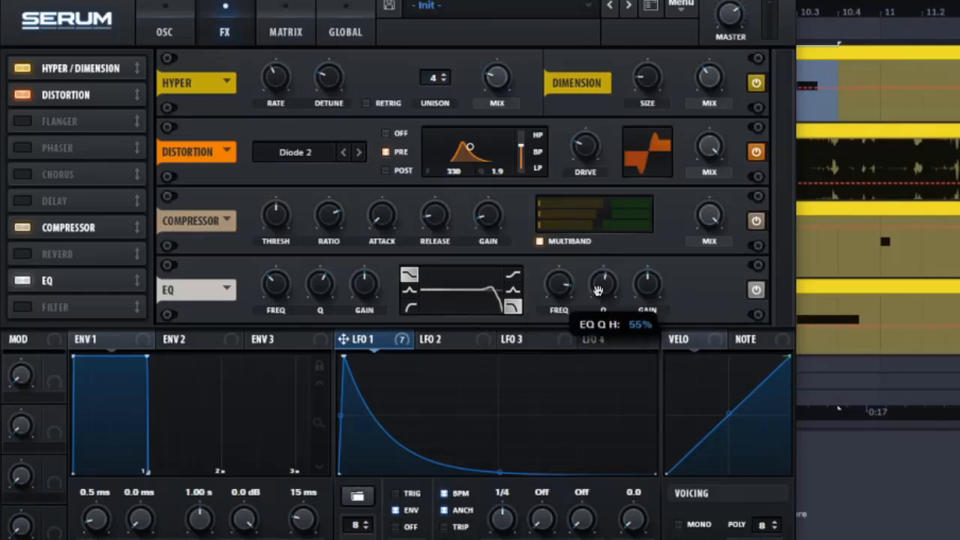
Switch the EQ's low band to high-pass, lower its frequency, and set its Q to about 61%.
left_click(410, 306)
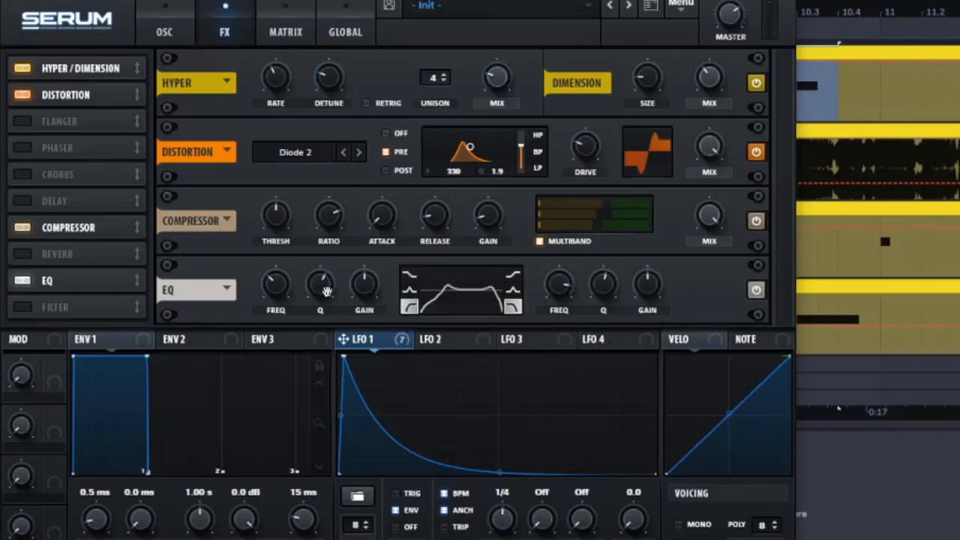
left_click_drag(315, 284, 267, 340)
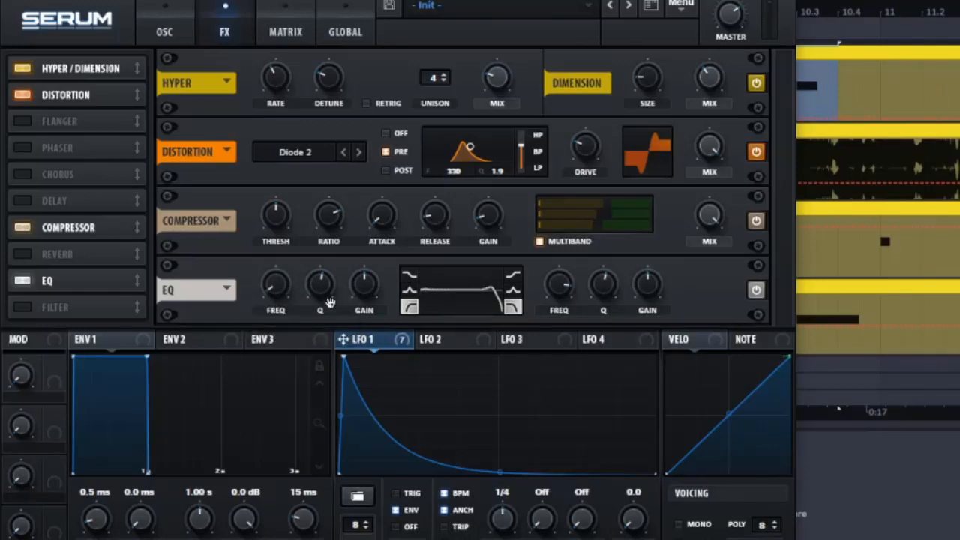
mouse_move(324, 293)
left_mouse_down()
mouse_move(318, 285)
mouse_move(314, 294)
left_mouse_up()
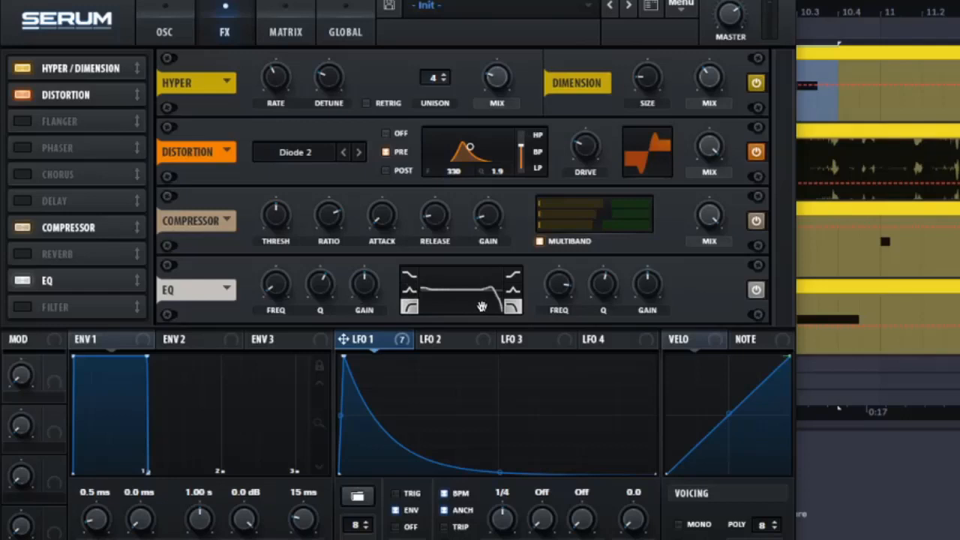
mouse_move(313, 285)
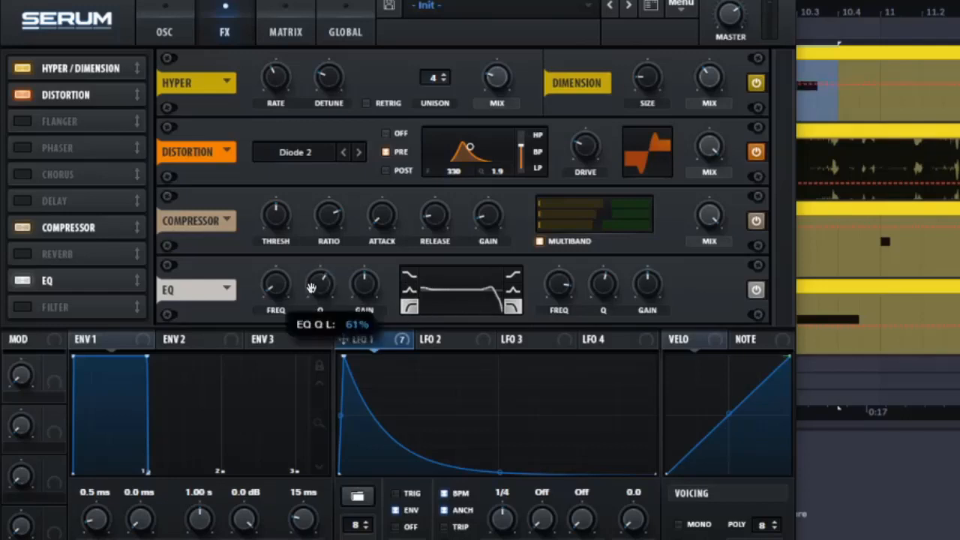
Enable the Filter effect at the end of the effects chain and set its type to Reverb.
left_click(19, 308)
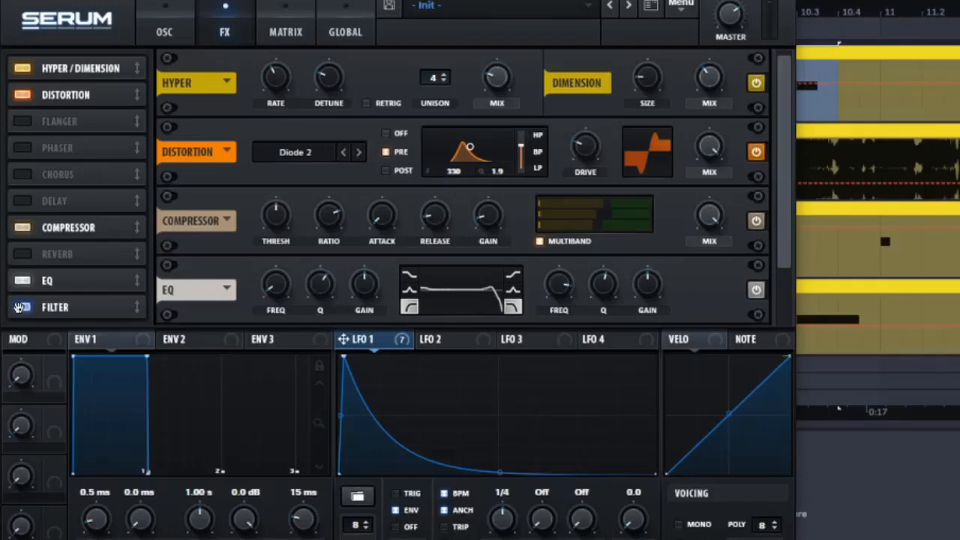
left_click(84, 308)
left_click(299, 291)
mouse_move(315, 379)
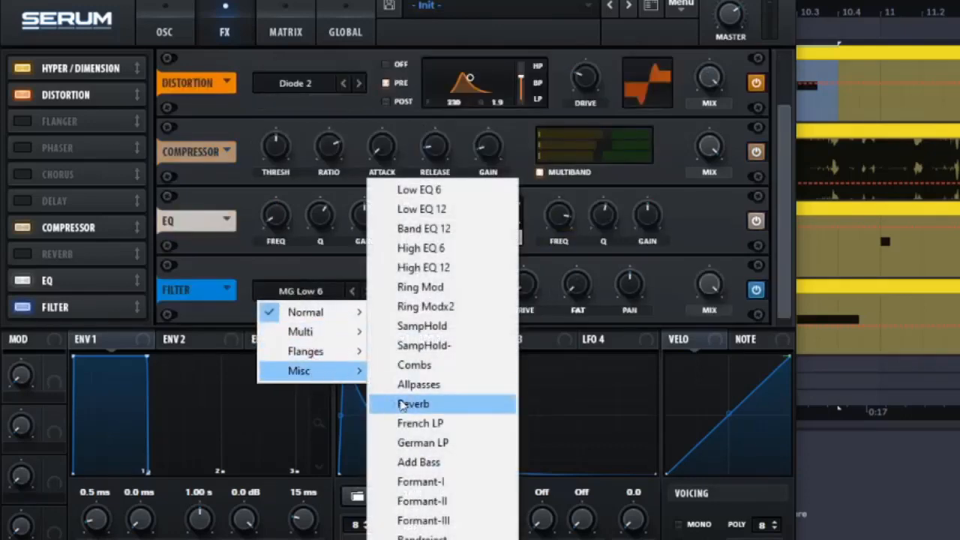
left_click(405, 405)
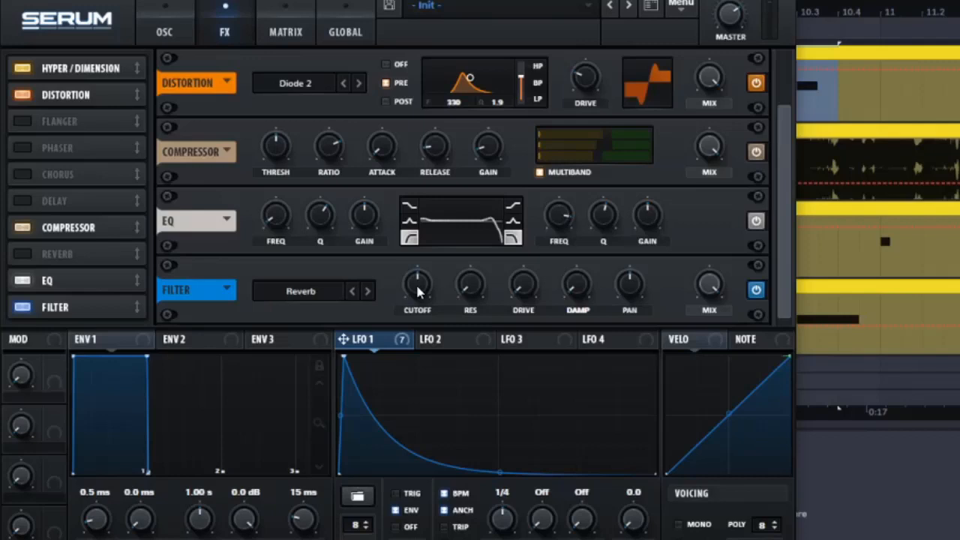
Set the Reverb filter's cutoff to 80 Hz and modulate it with LFO 1 at a very small depth.
double_click(418, 291)
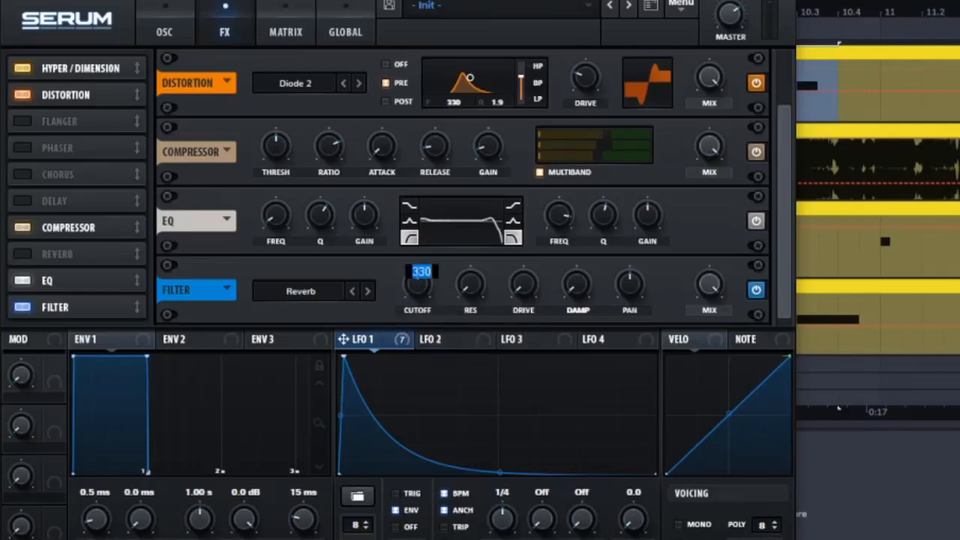
type("80")
key("BackSpace")
key("Return")
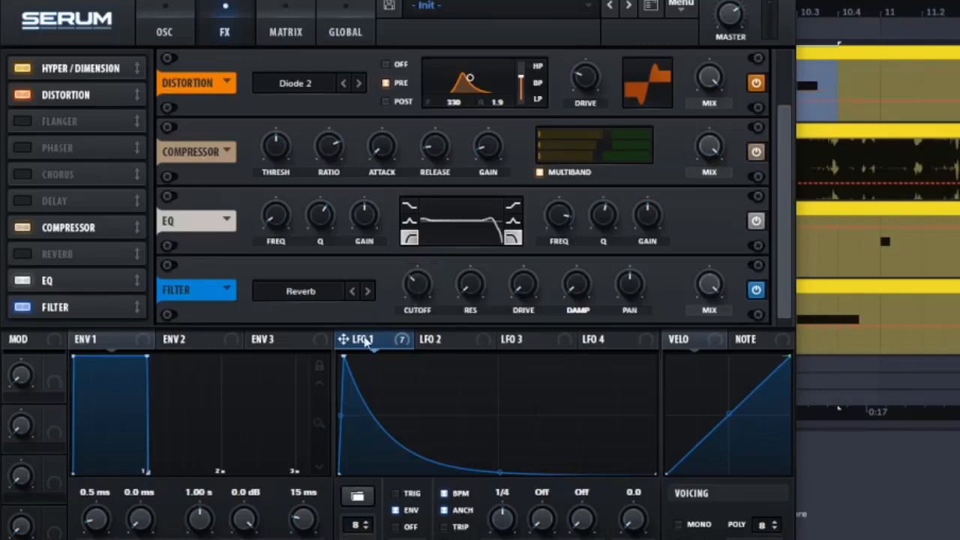
left_click_drag(367, 342, 418, 289)
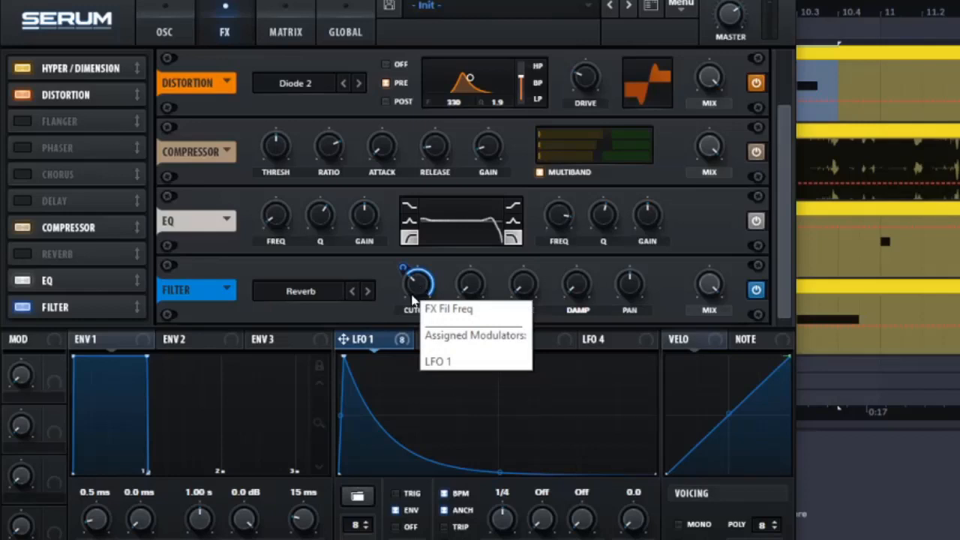
left_click_drag(401, 274, 394, 339)
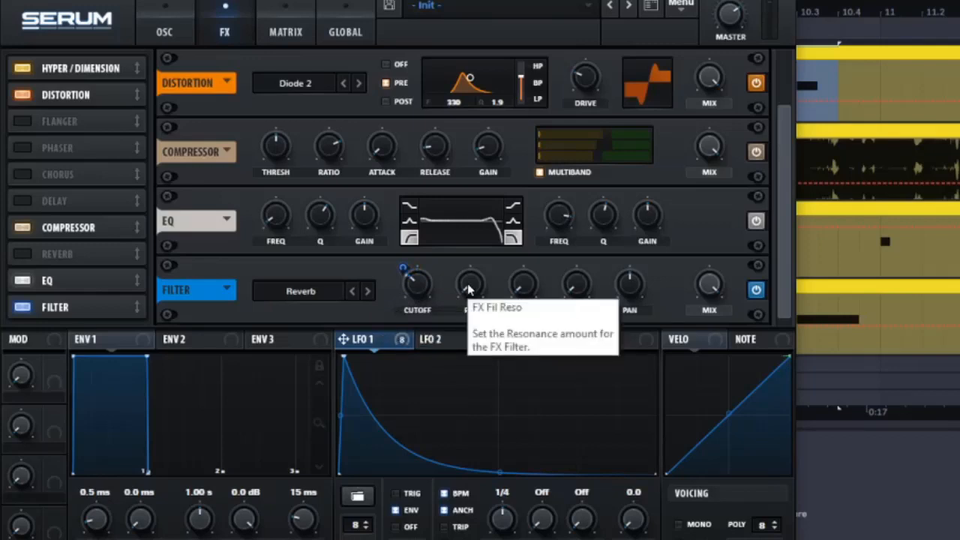
Raise the Reverb filter's resonance, modulate it slightly with LFO 1, and add a little drive.
left_click(469, 290)
left_click_drag(468, 289, 470, 291)
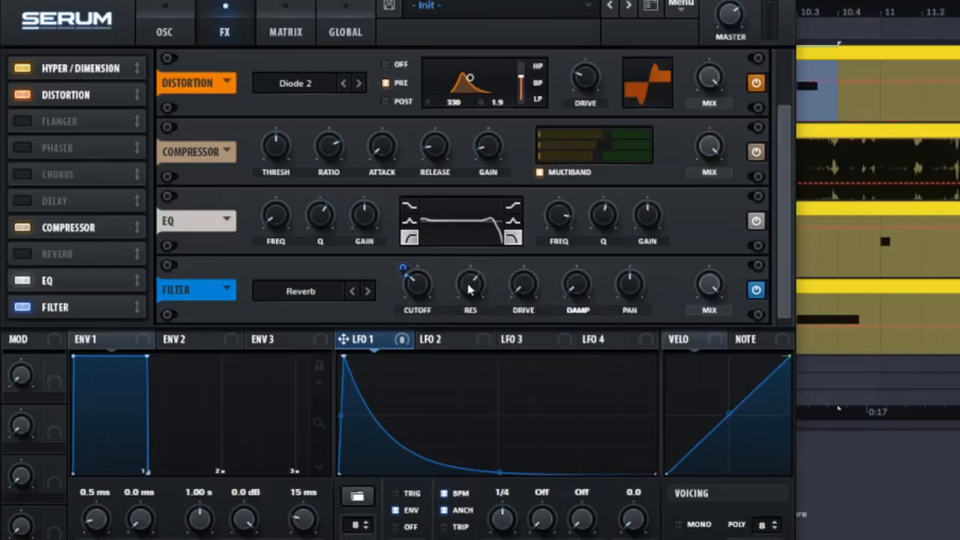
left_click_drag(386, 345, 473, 291)
right_click(471, 291)
left_click(473, 301)
left_click_drag(460, 268, 455, 289)
left_click_drag(525, 295, 523, 278)
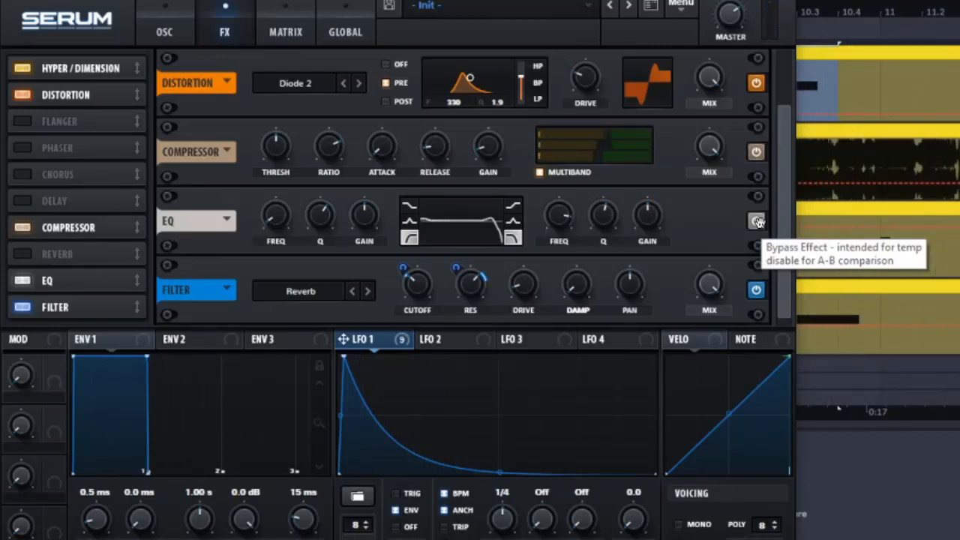
Copy the OTT device from the existing Serum bass track onto the new Serum track.
key("ctrl+alt+p")
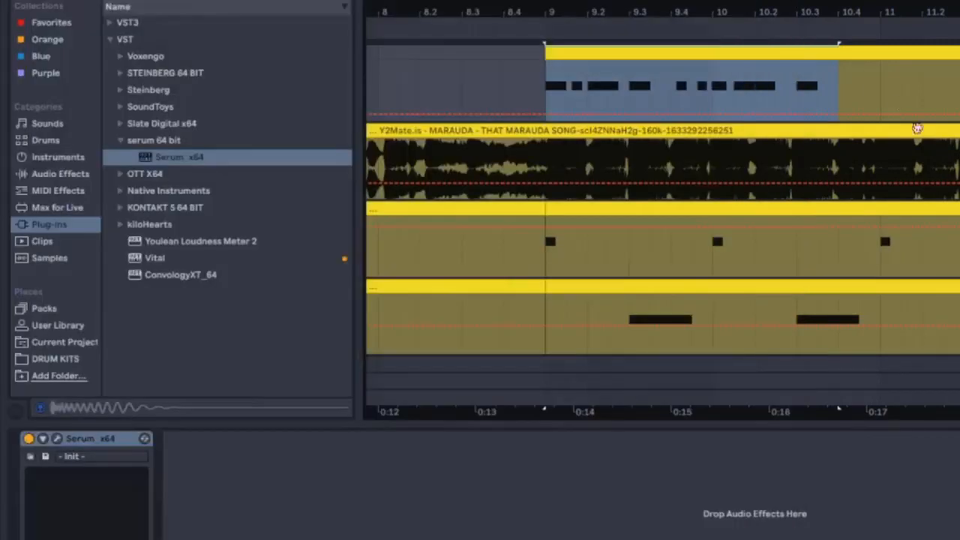
scroll(661, 225, "up", 3)
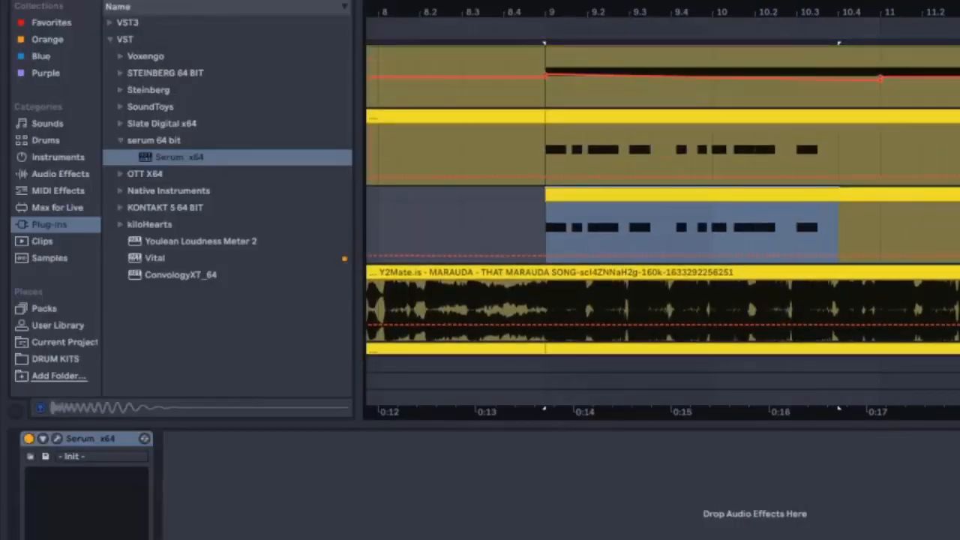
left_click(450, 225)
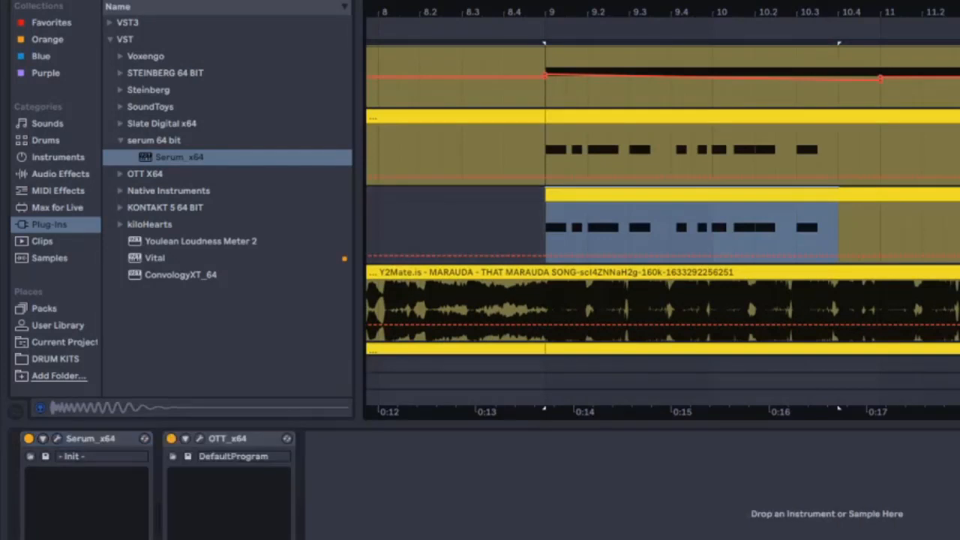
left_click(235, 438)
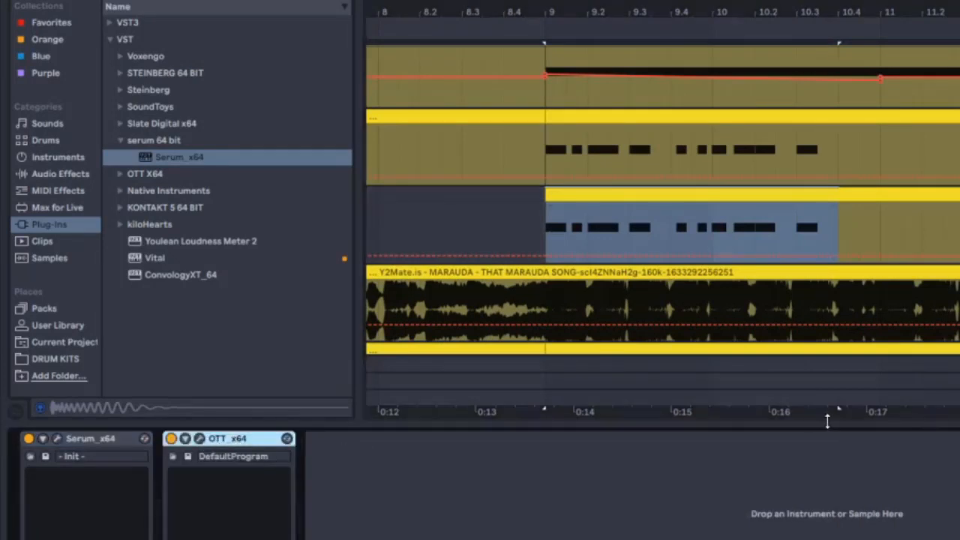
left_click(799, 482)
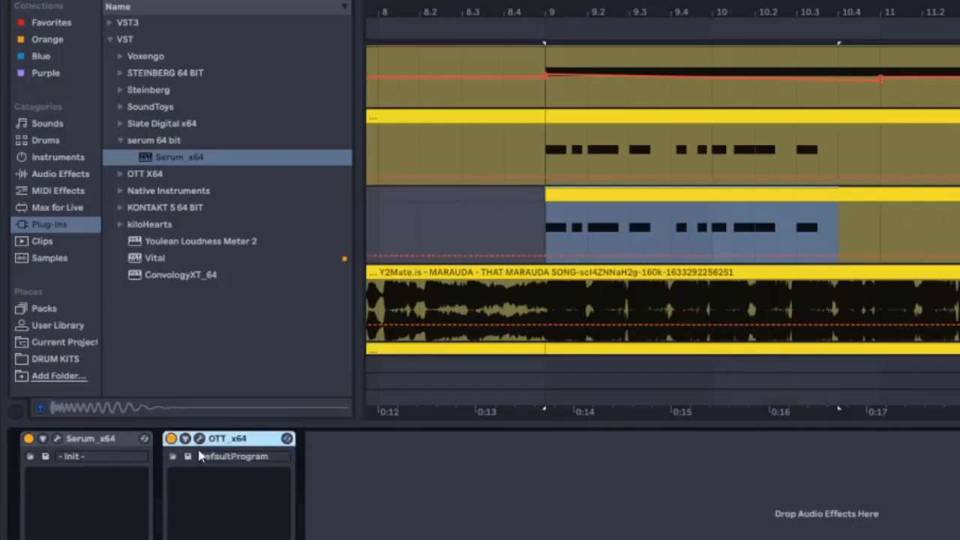
Play the bass pattern from bar 9 to audition the sound with OTT applied.
left_click(544, 223)
key("space")
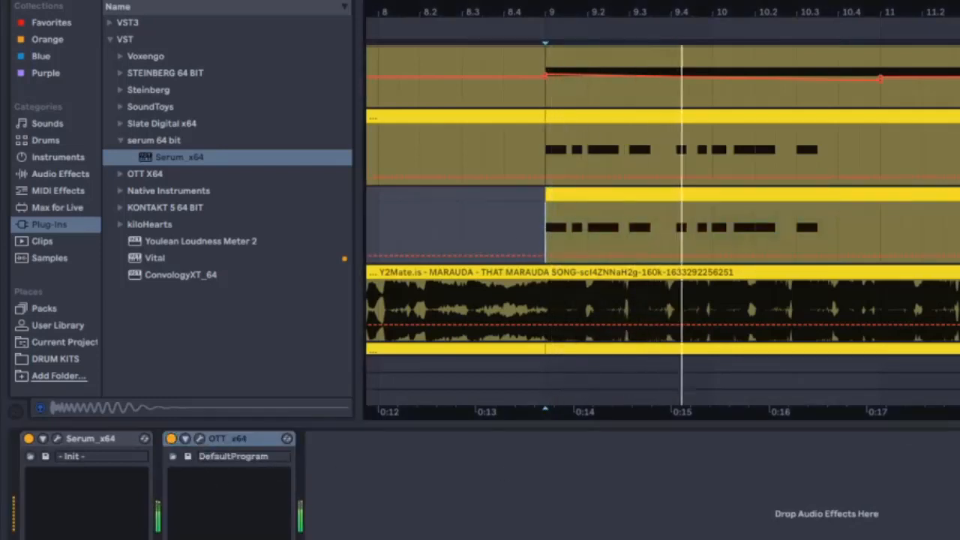
key("space")
key("space")
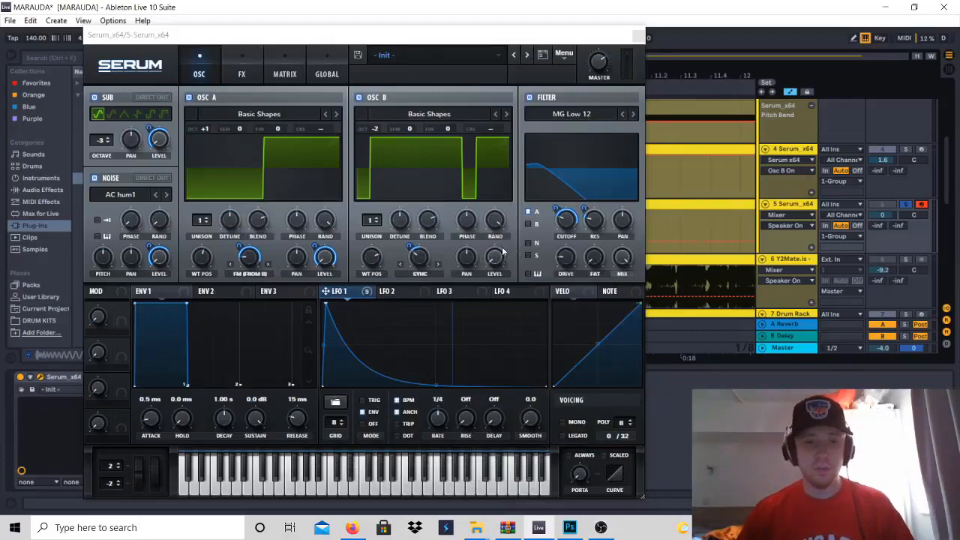
Enable direct output for the noise oscillator, comparing the sound with it off and on.
left_click(151, 178)
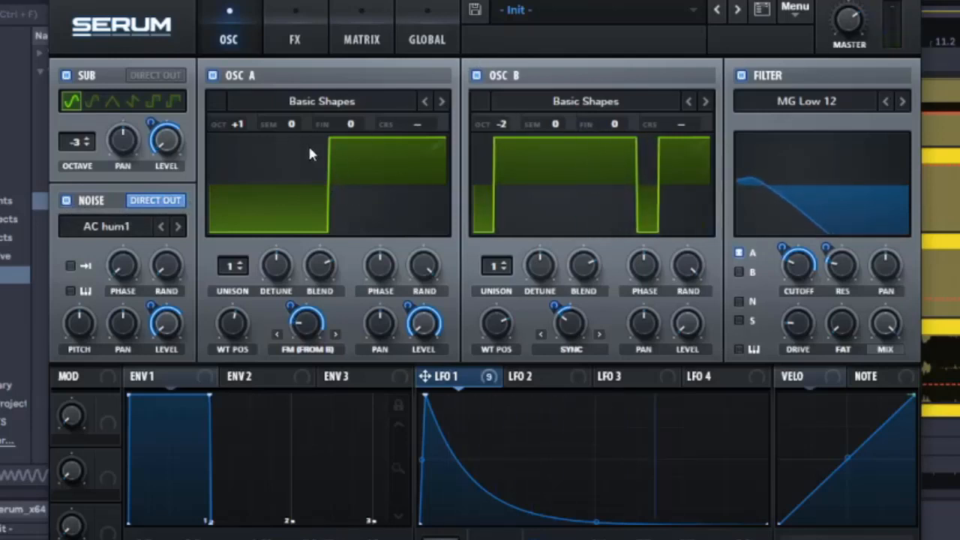
left_click(169, 201)
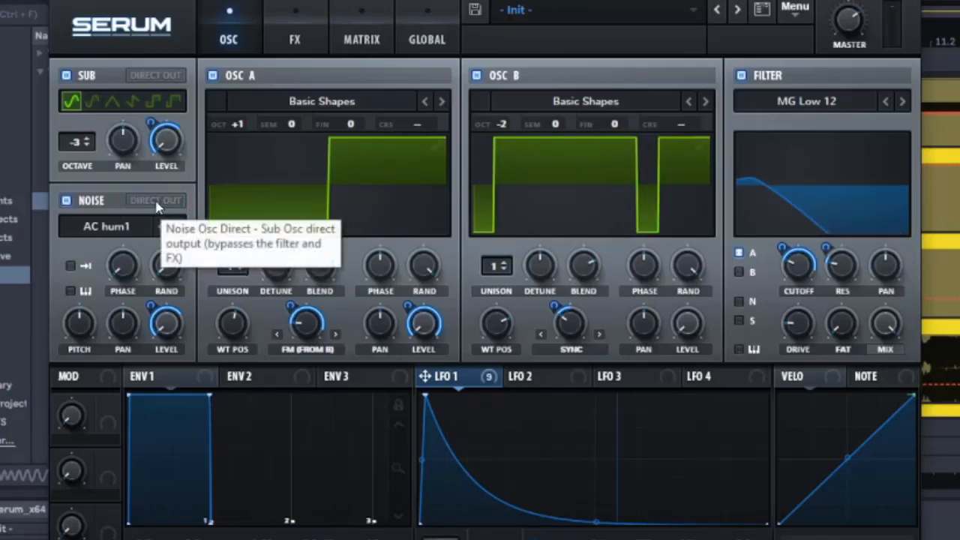
left_click(143, 203)
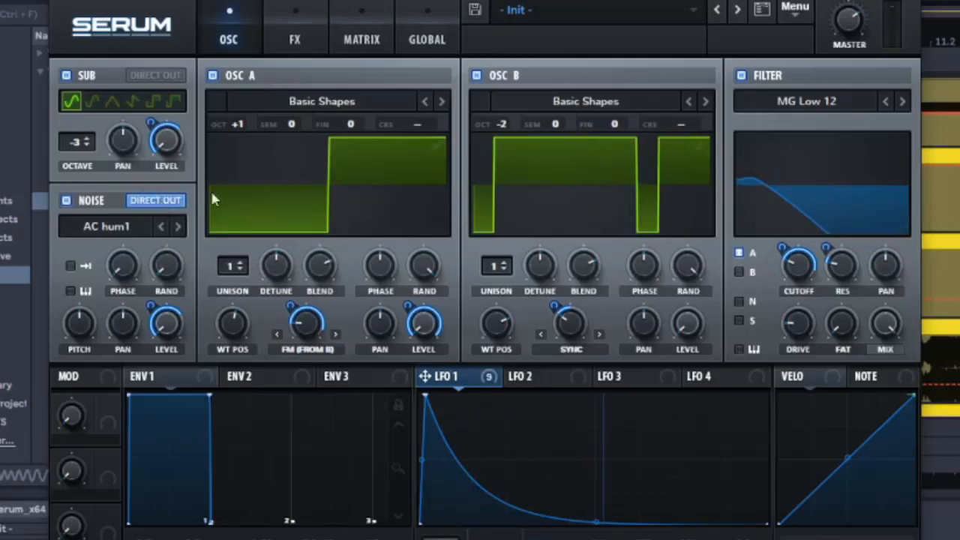
Add a modulation matrix route from LFO 2 to the global master tuning.
left_click(301, 25)
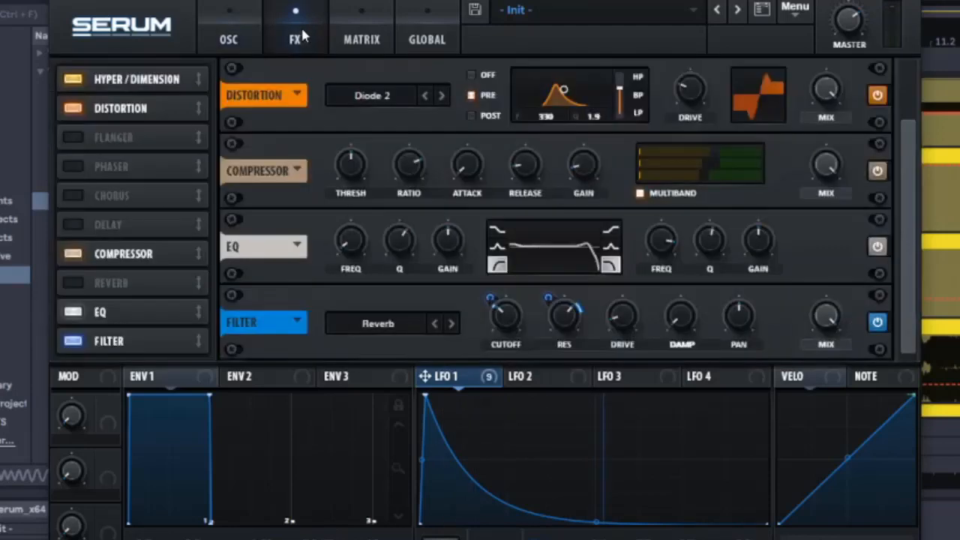
left_click(369, 29)
scroll(190, 248, "down", 4)
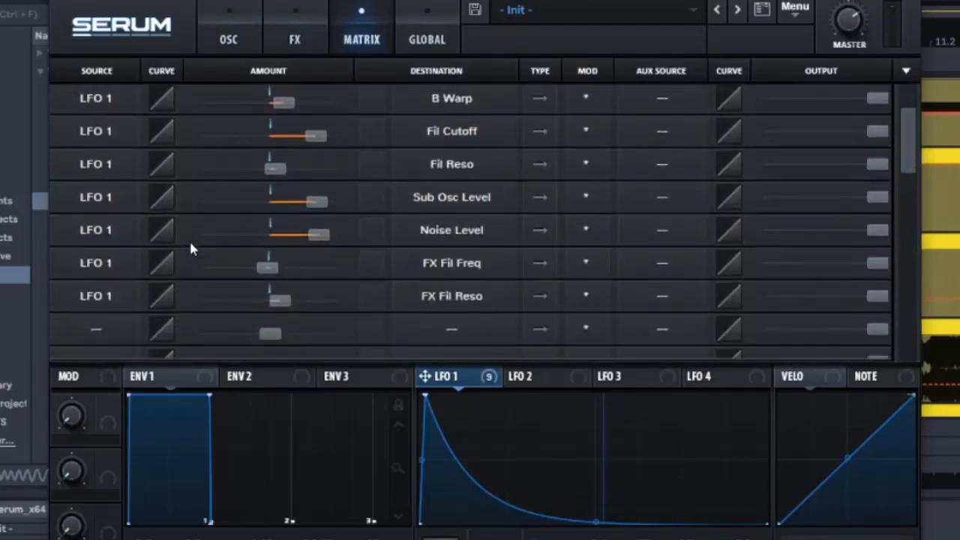
left_click(102, 272)
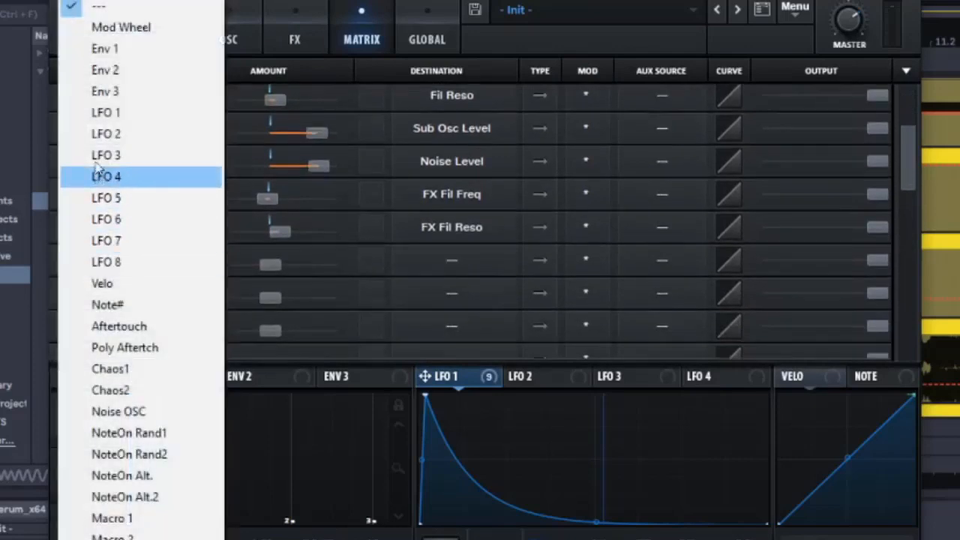
left_click(90, 132)
left_click(447, 274)
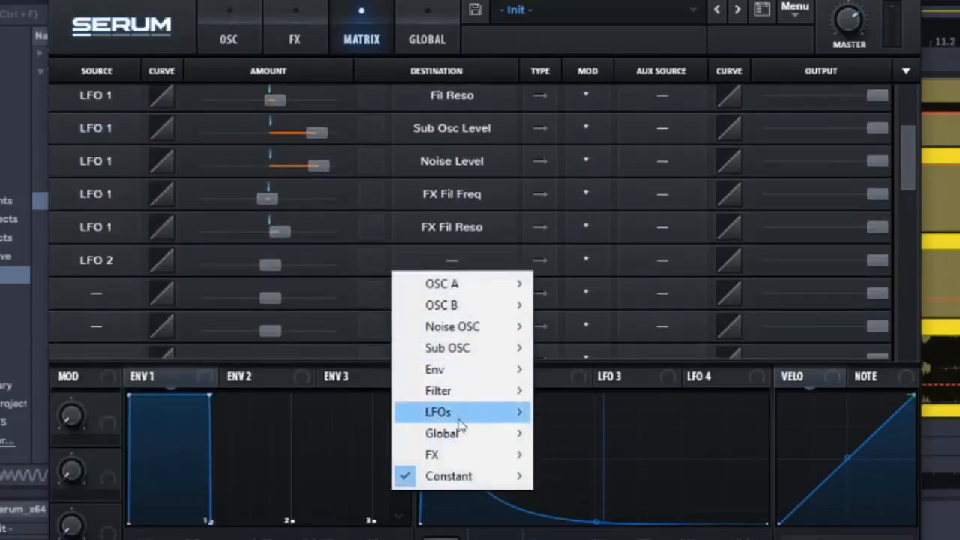
mouse_move(500, 435)
left_click(585, 435)
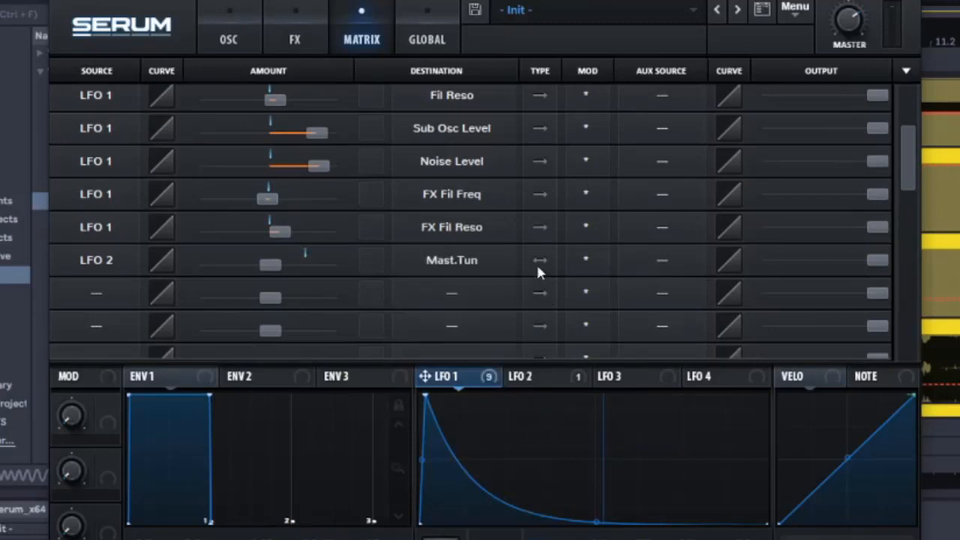
Shift LFO 2's triangle peak earlier, to about 40% of its cycle.
left_click(537, 378)
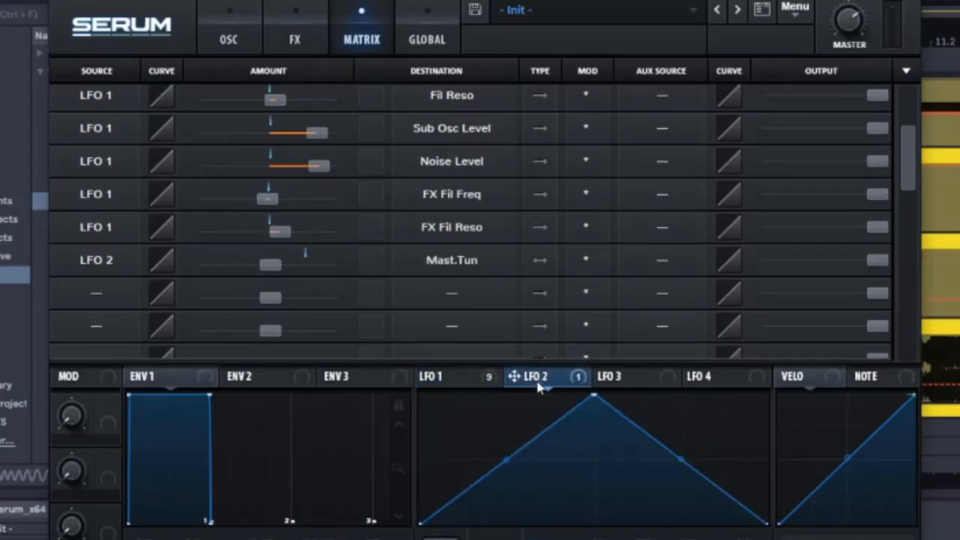
left_click_drag(593, 396, 558, 388)
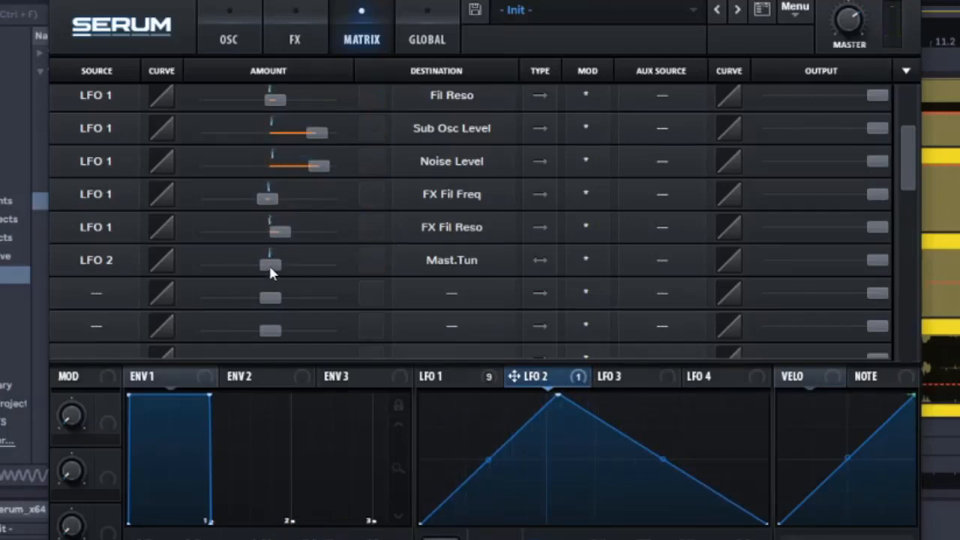
Raise the LFO 2 modulation amount on the master tuning route to about 11.
mouse_move(270, 270)
left_mouse_down()
mouse_move(281, 268)
mouse_move(252, 270)
mouse_move(278, 275)
left_mouse_up()
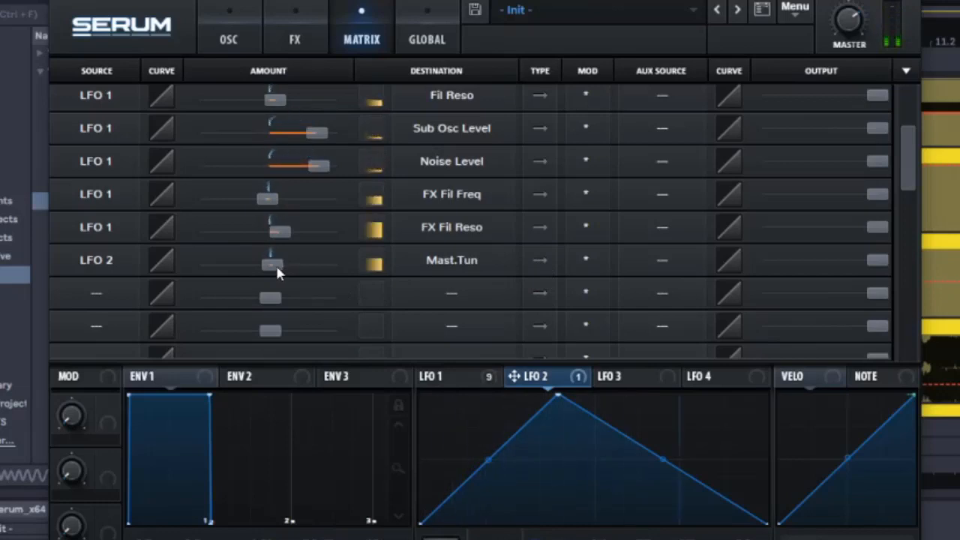
mouse_move(277, 267)
left_mouse_down()
mouse_move(293, 268)
mouse_move(258, 268)
mouse_move(280, 270)
left_mouse_up()
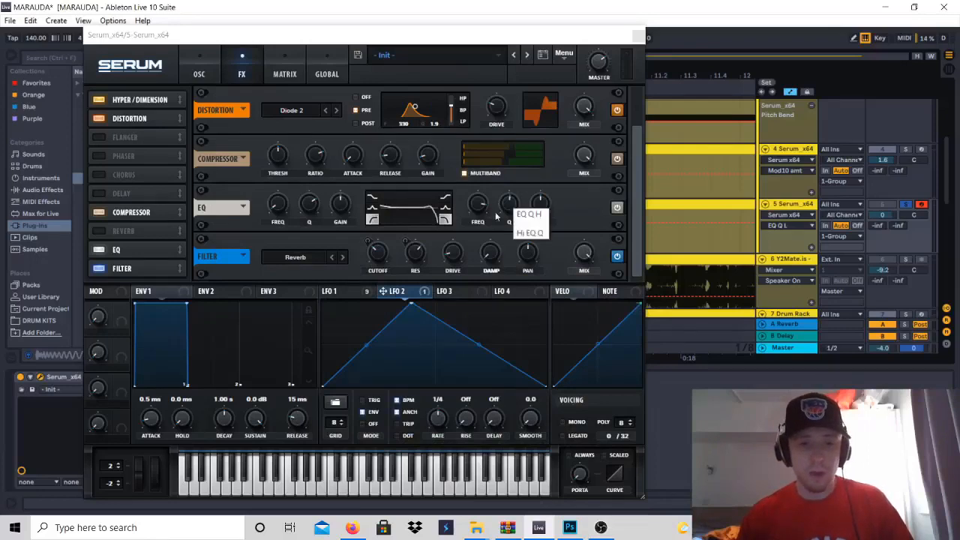
Raise the Q of the EQ effect's low band, trying lower and higher settings.
left_click_drag(314, 207, 311, 183)
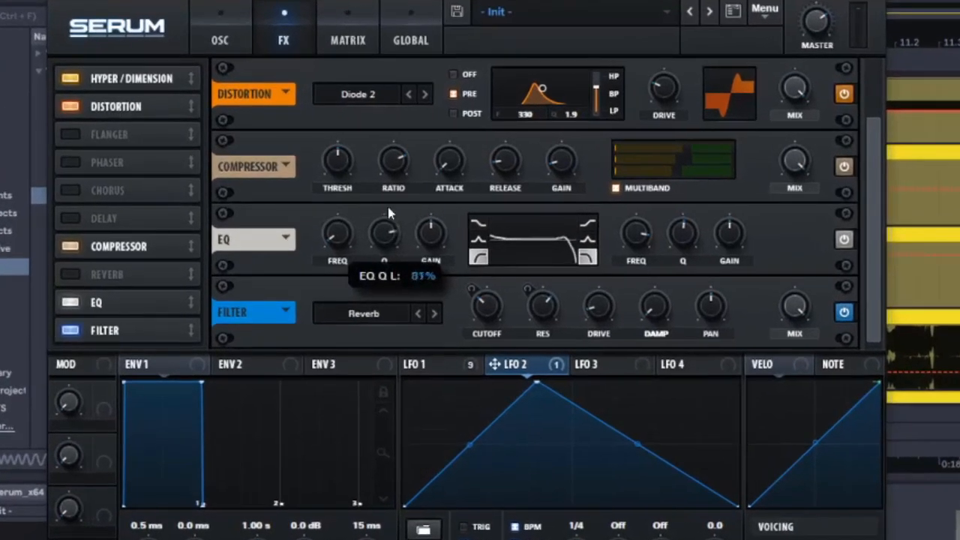
left_click_drag(388, 211, 381, 236)
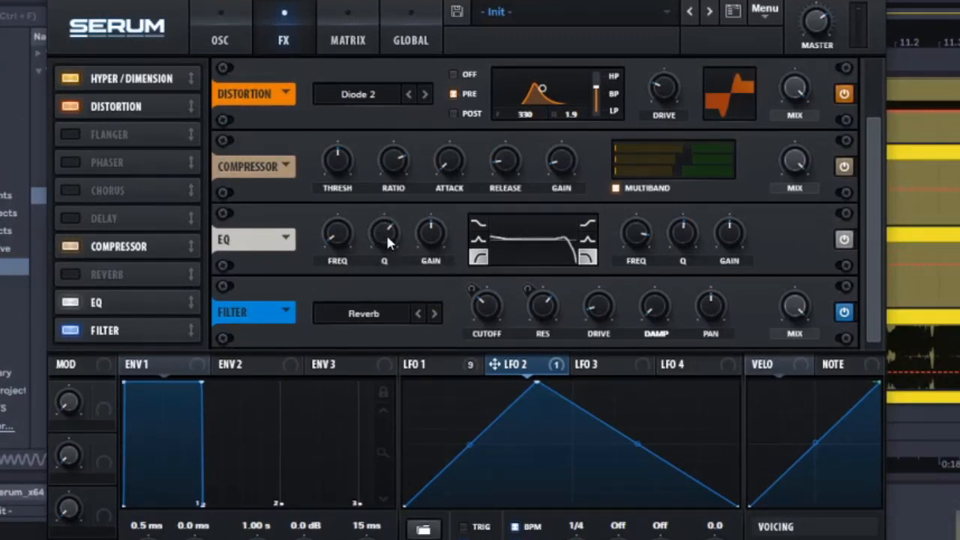
left_click_drag(385, 236, 402, 190)
Assign LFO 1 to modulate the Q of the EQ's high band.
mouse_move(682, 247)
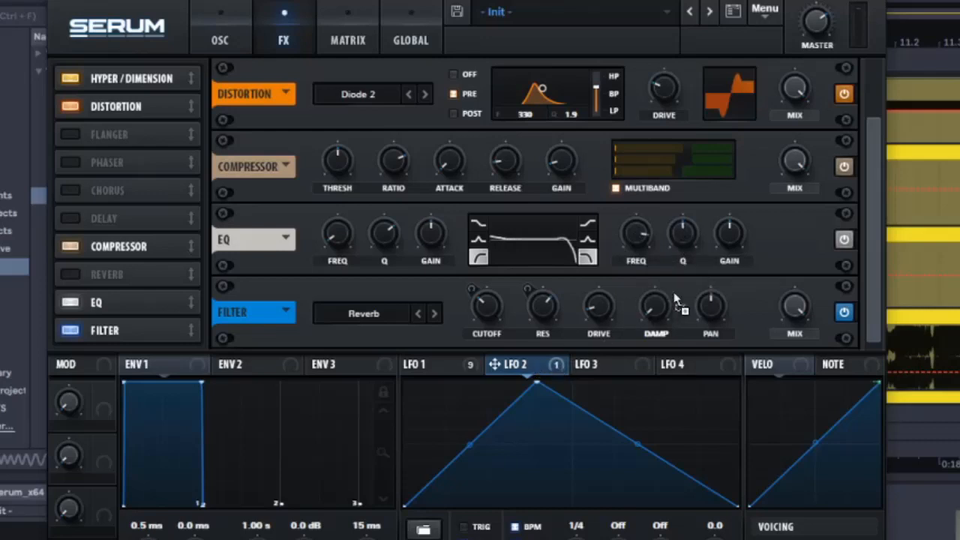
left_click(414, 364)
left_click_drag(409, 364, 670, 219)
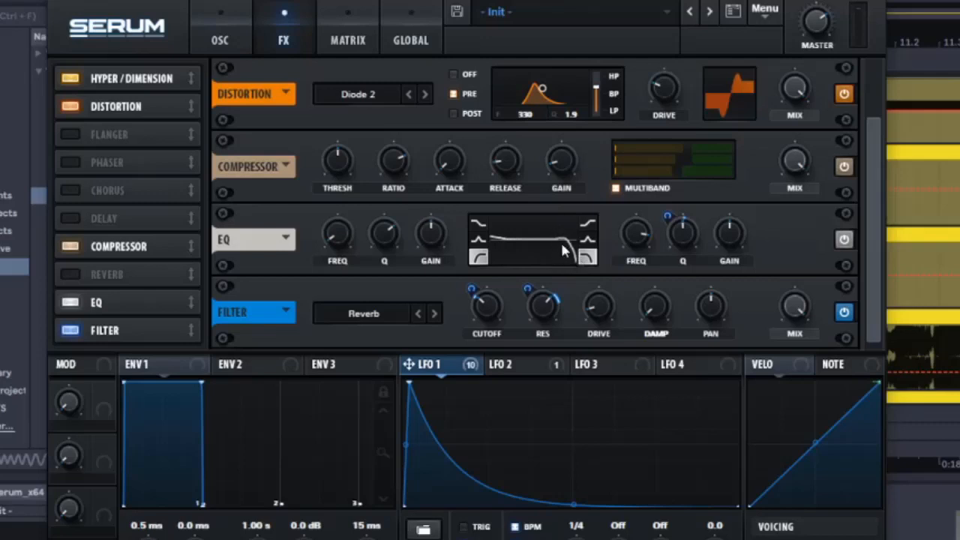
Check the exact LFO 2 modulation amount on the master tuning route in the modulation matrix.
left_click(351, 34)
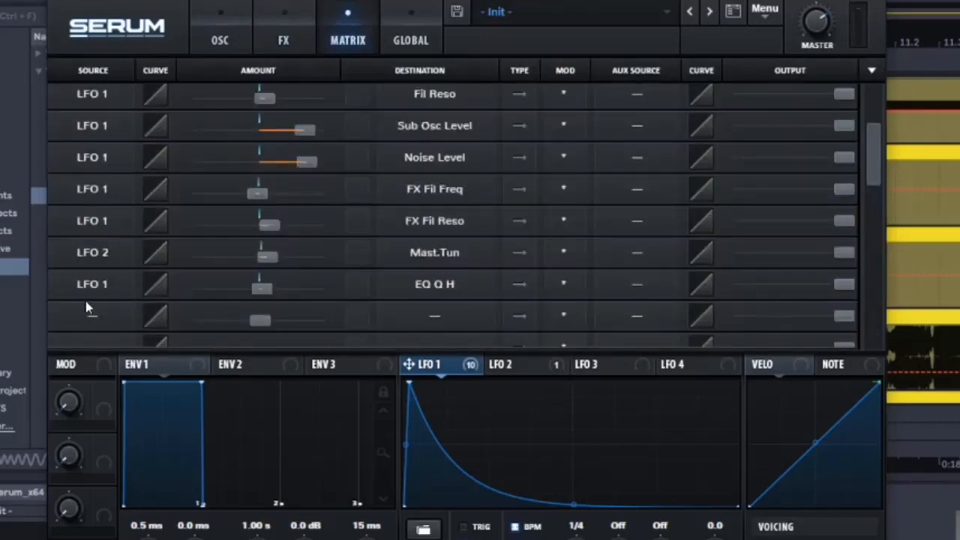
double_click(268, 258)
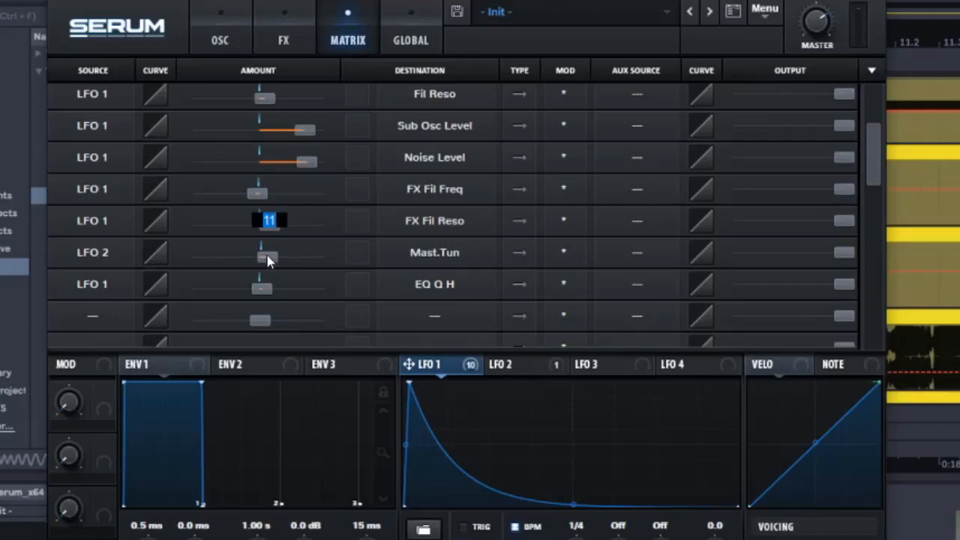
key("Return")
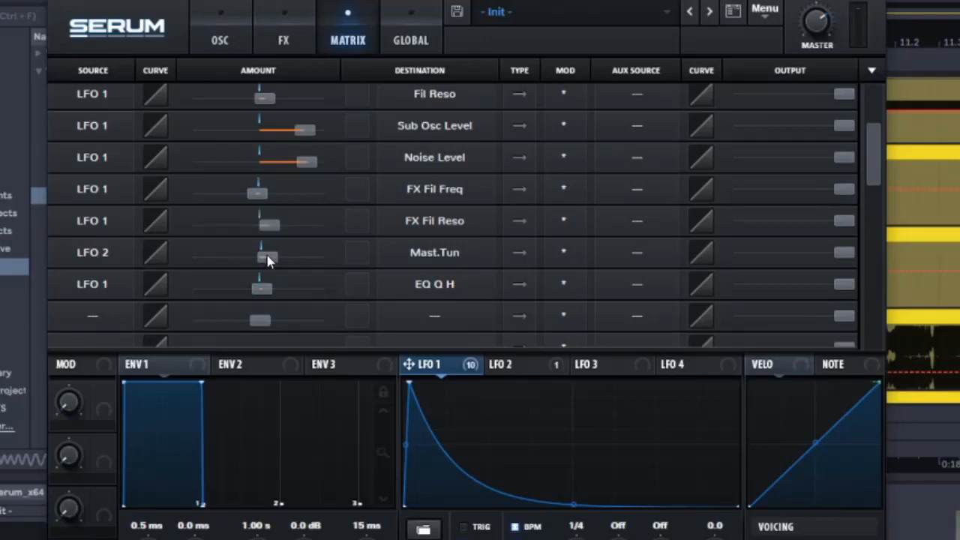
double_click(268, 258)
key("Return")
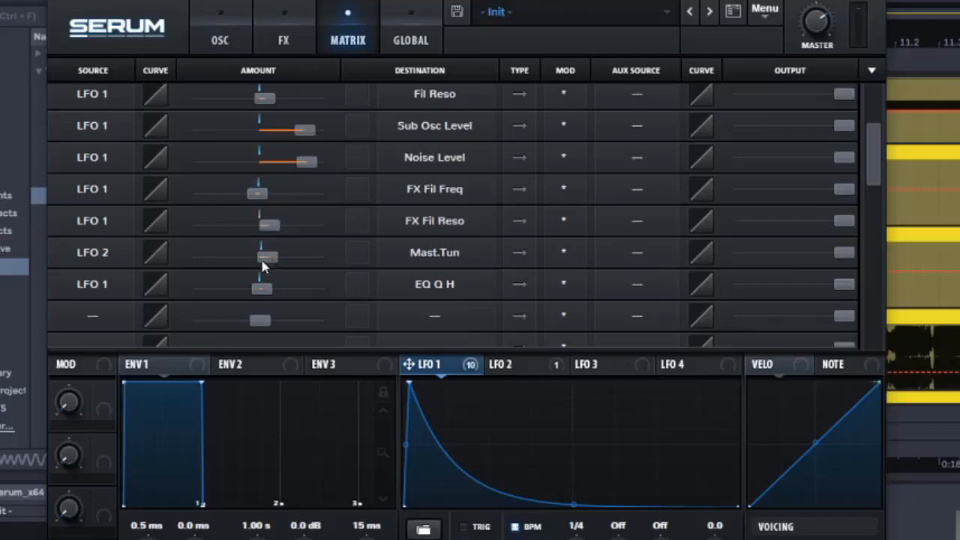